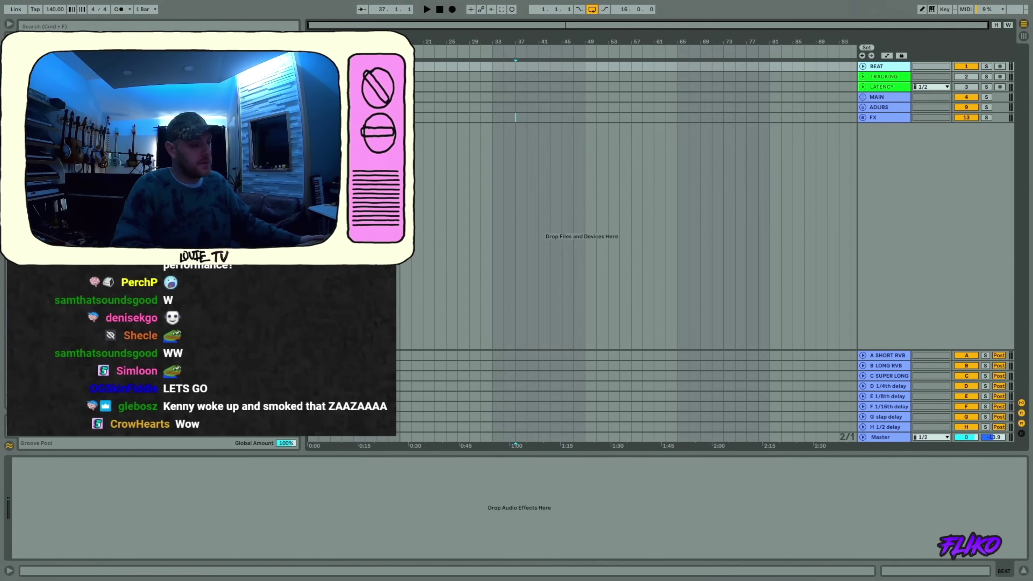
- Unfold the BEAT track to show its I/O and mixer, and place the insert marker at bar 27
left_click(885, 78)
left_click(881, 68)
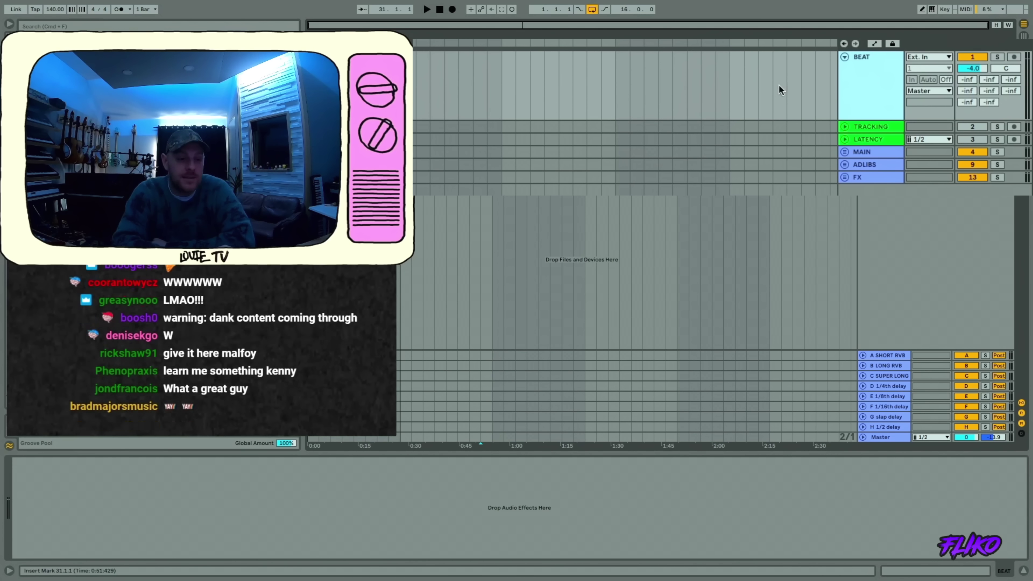
left_click(616, 94)
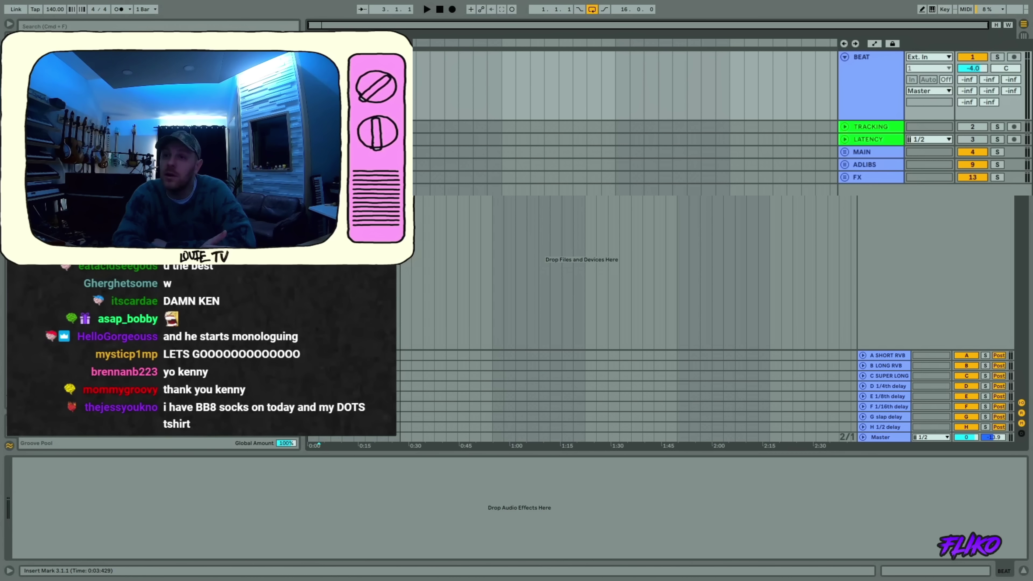
left_click_drag(319, 445, 458, 444)
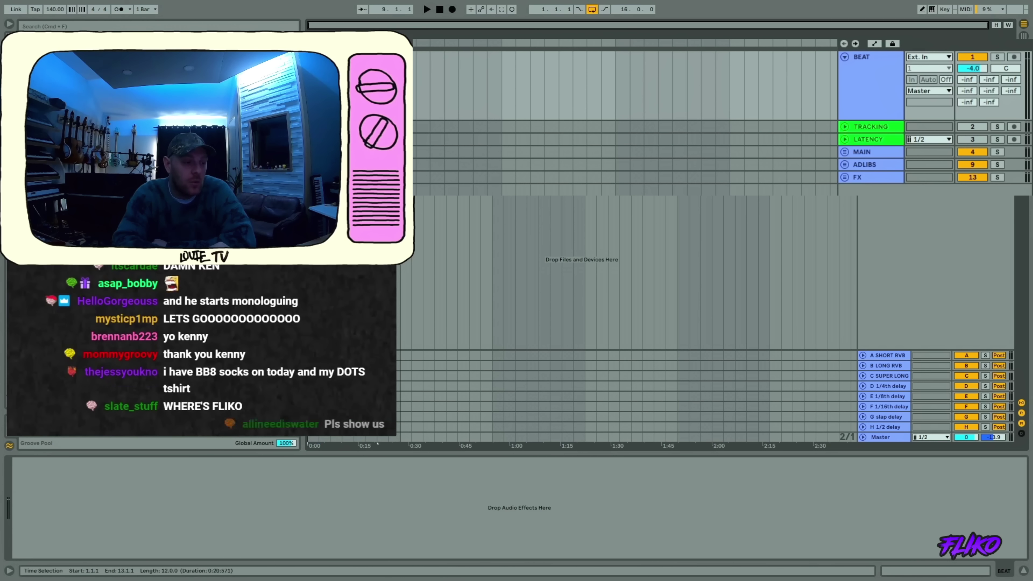
left_click(458, 444)
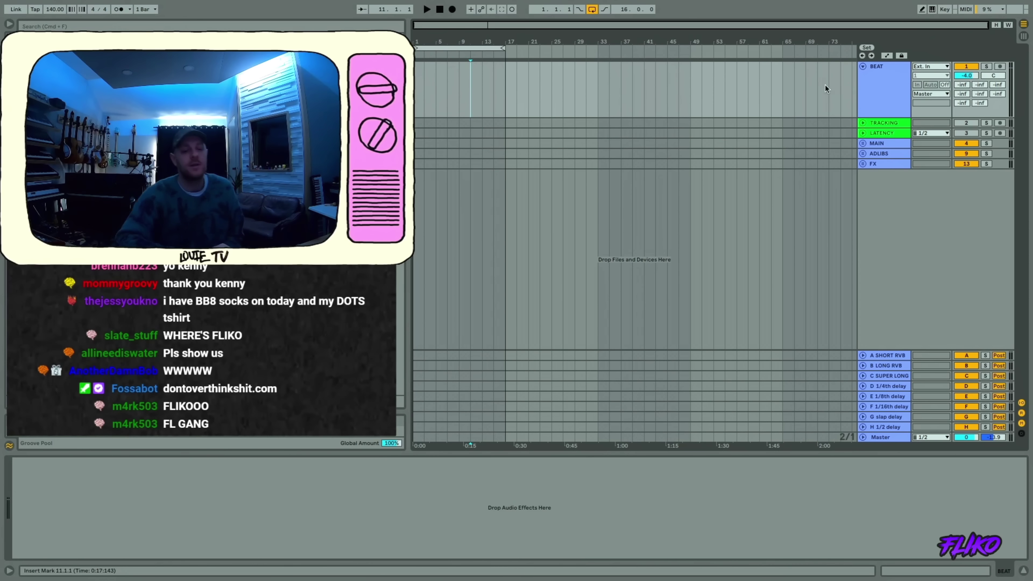
- Reselect the BEAT track, then select the TRACKING track
left_click(899, 83)
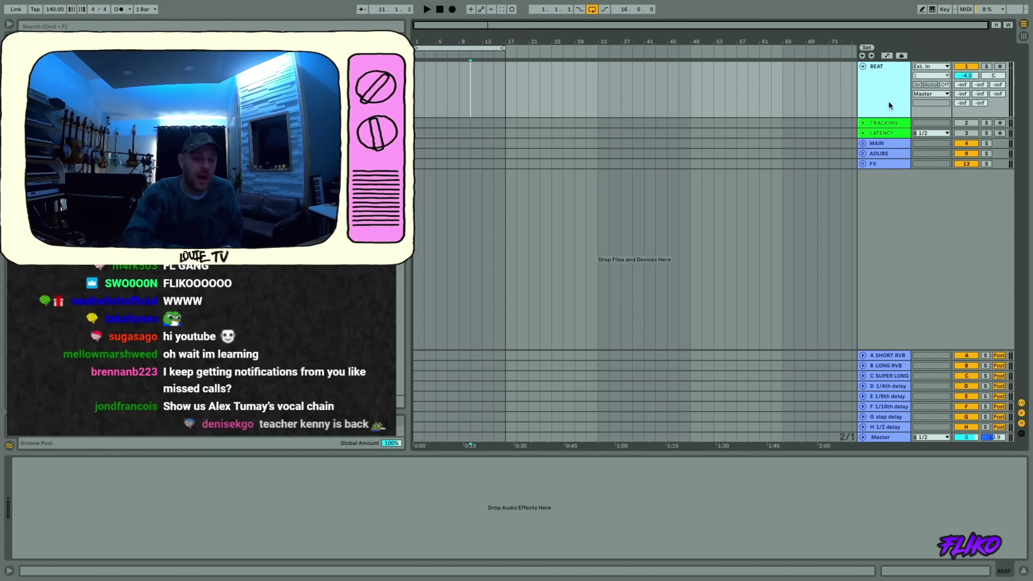
left_click(879, 123)
left_click_drag(879, 122, 861, 126)
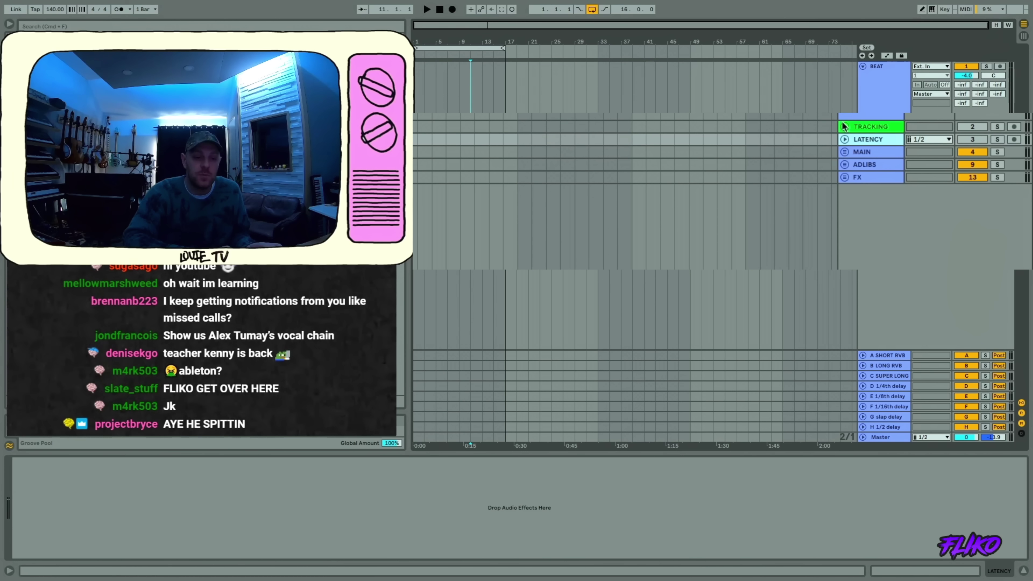
- Unfold the TRACKING track, set its monitoring to In, and record-arm it
left_click(845, 126)
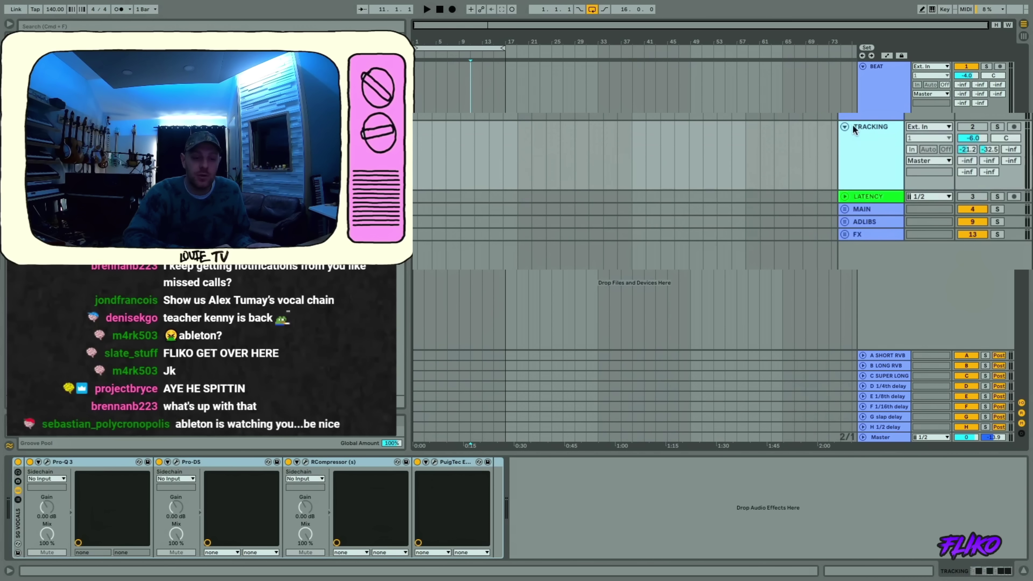
left_click(911, 149)
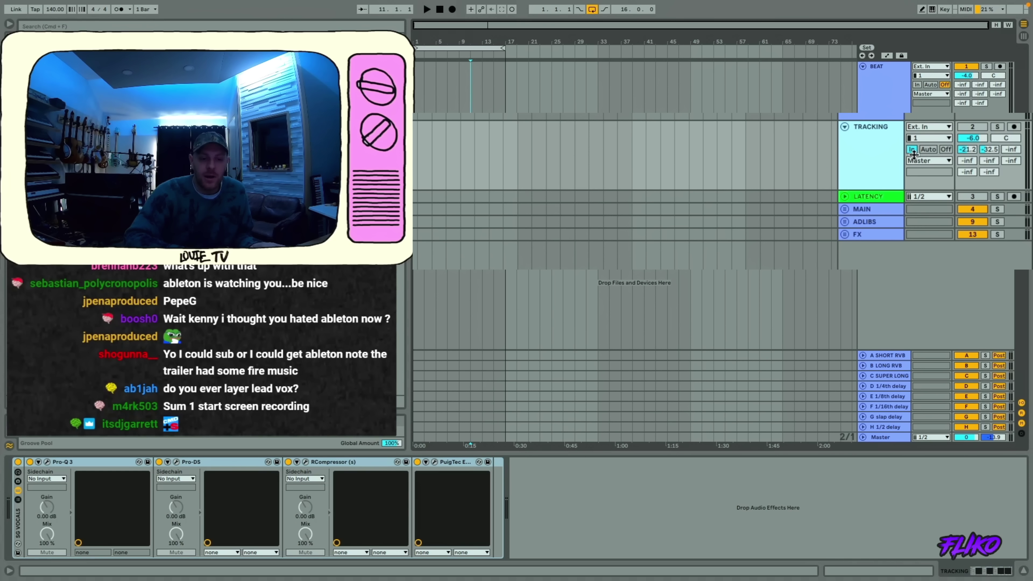
left_click(973, 127)
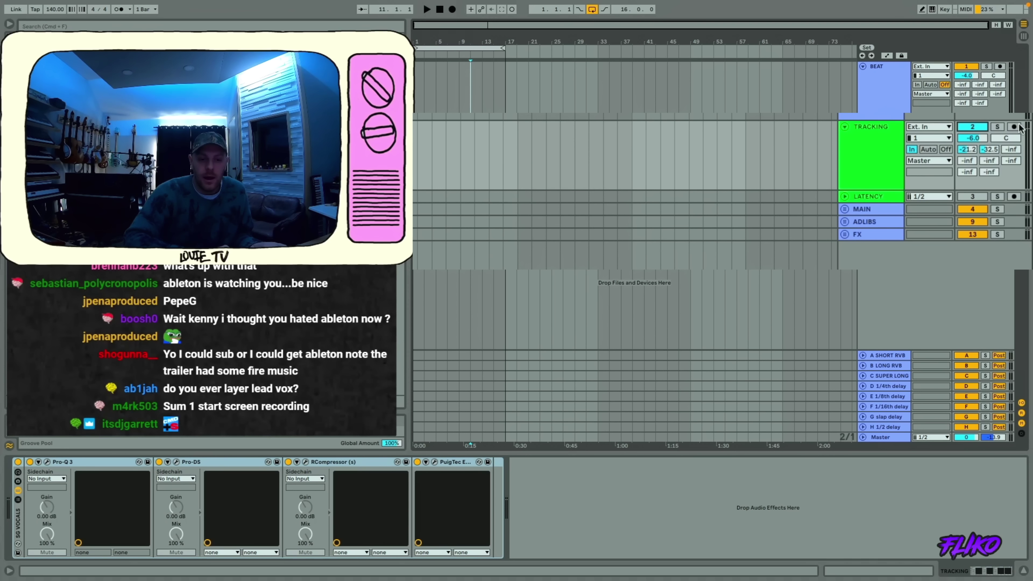
left_click(1014, 127)
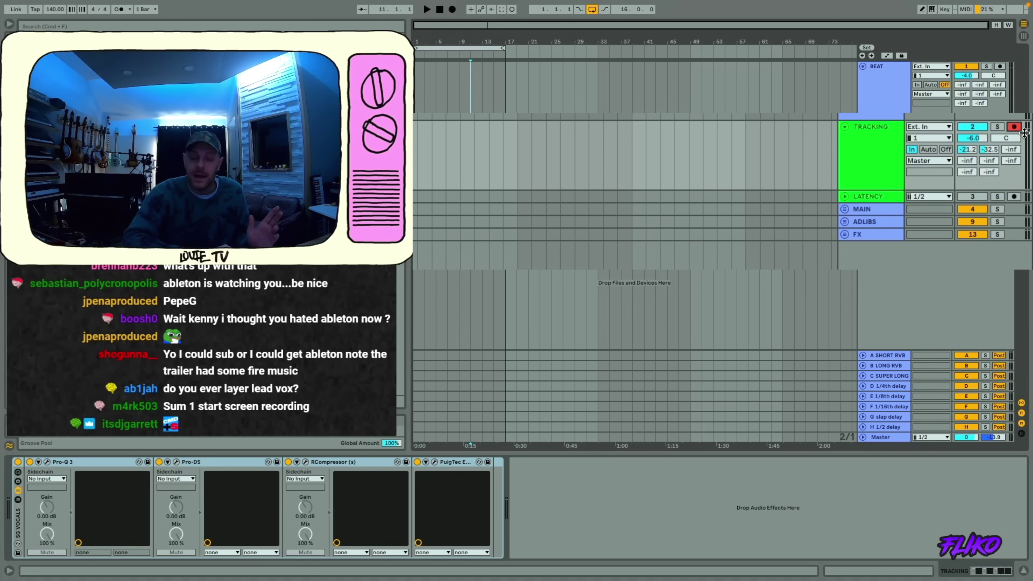
- Unfold and record-arm the LATENCY track, then set the start point in the TRACKING lane
left_click(867, 197)
left_click(845, 197)
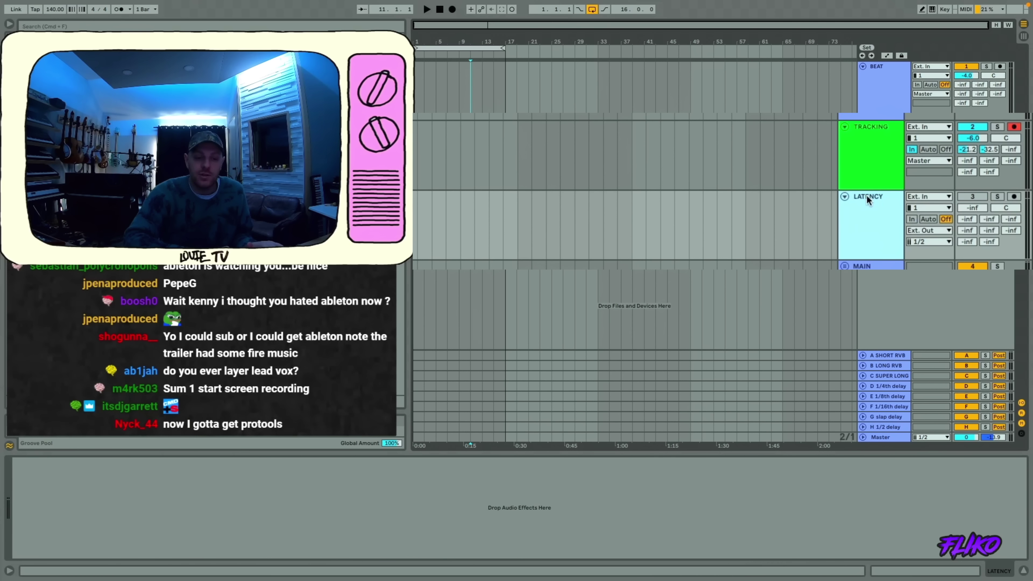
left_click(1015, 197)
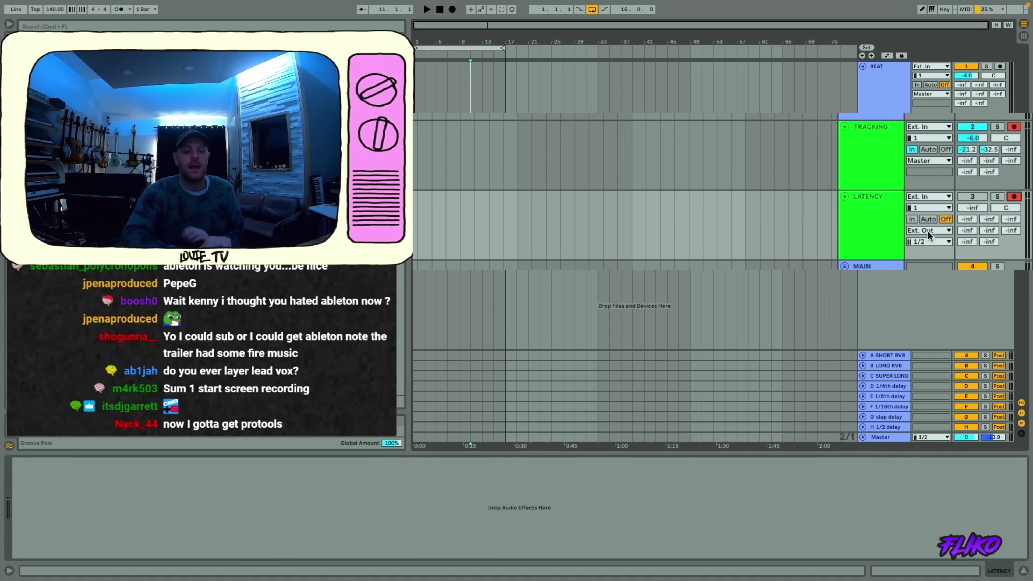
left_click(447, 159)
- Record a take onto TRACKING and LATENCY over roughly bars 19–25, then select each track
key("space")
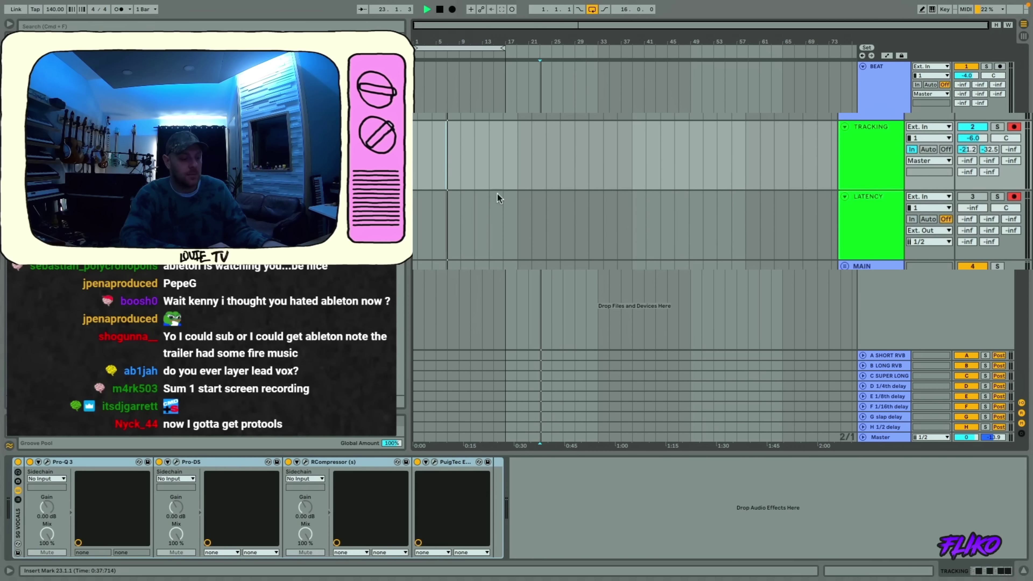
key("F9")
scroll(504, 171, "up", 3)
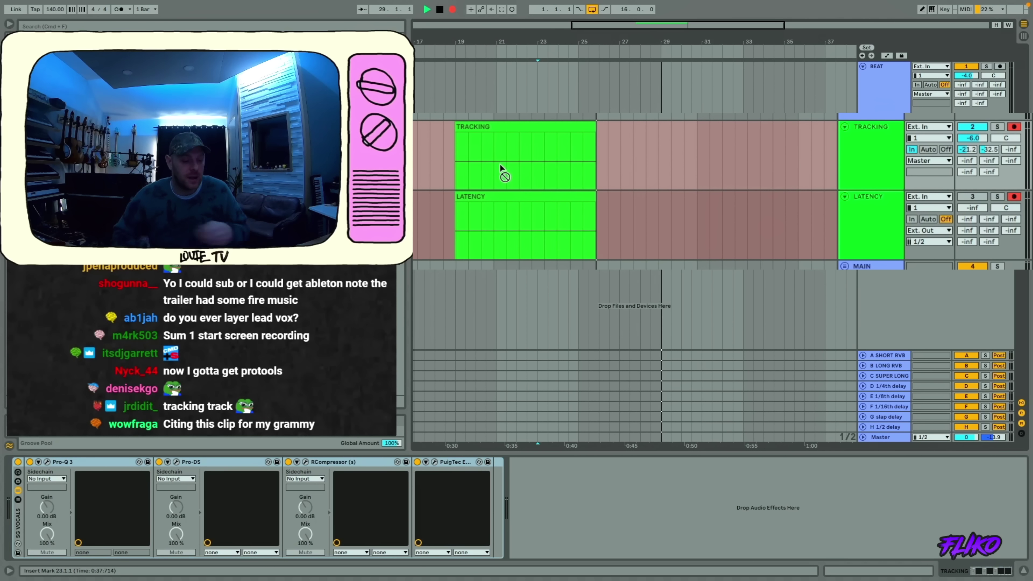
key("space")
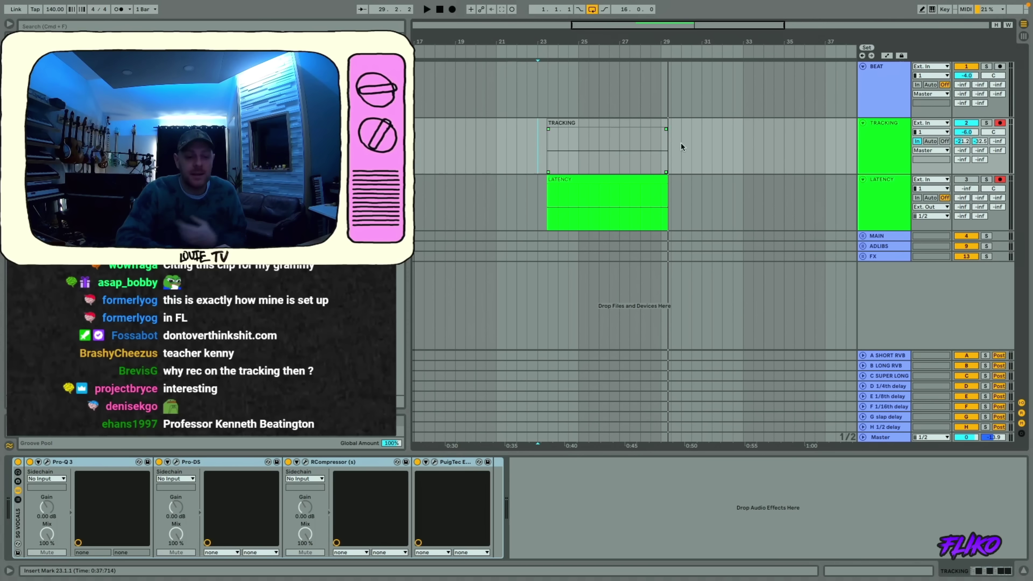
left_click(881, 221)
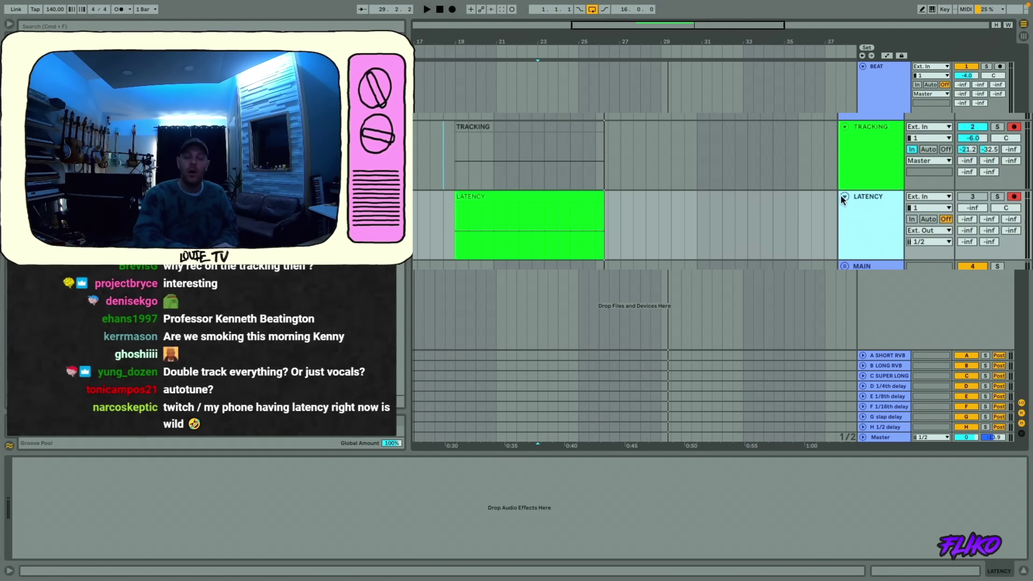
left_click(879, 161)
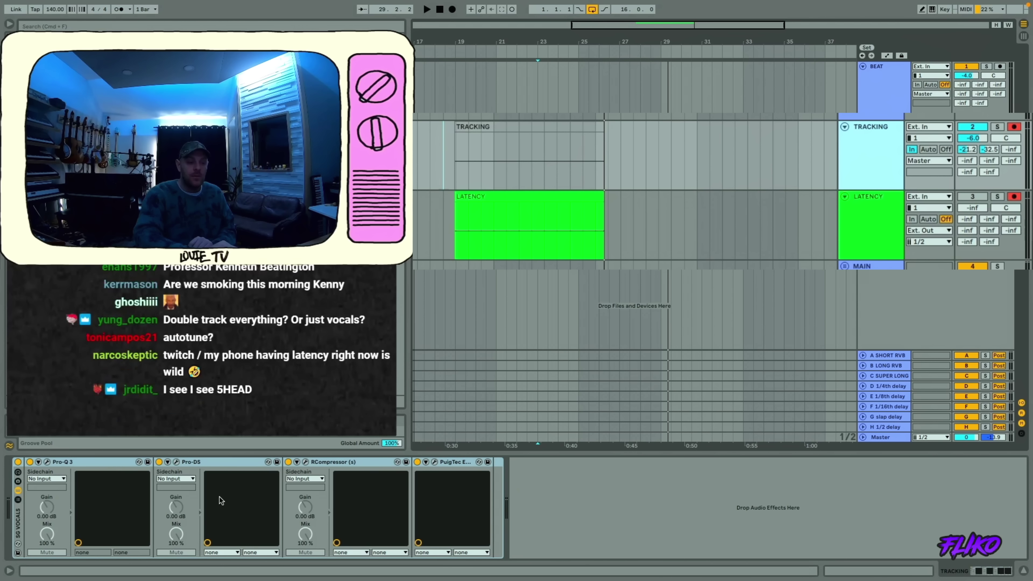
- Open the Pro-DS, RCompressor and PuigTec EQP1A windows side by side
left_click(176, 462)
left_click_drag(590, 109, 647, 160)
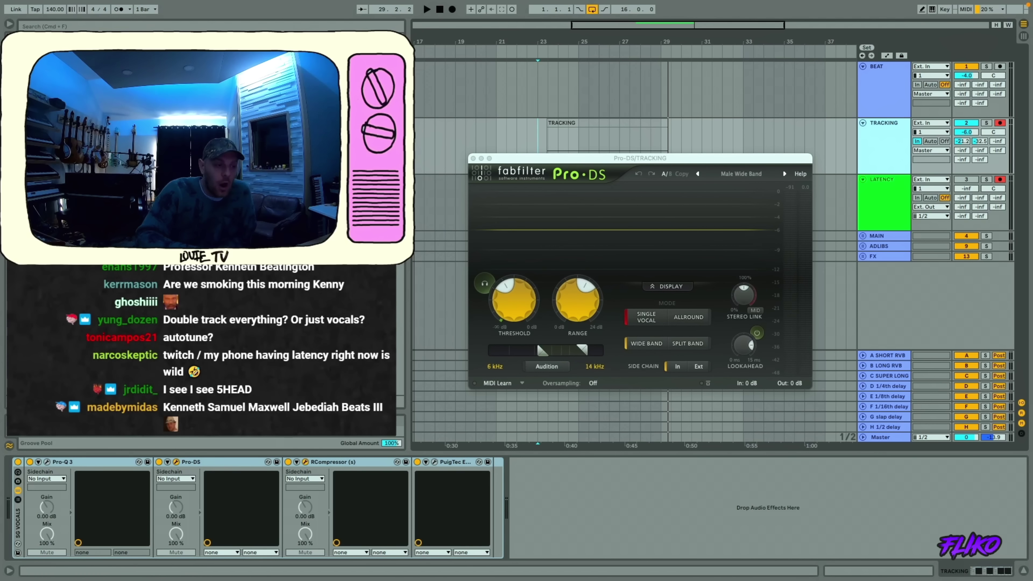
left_click(306, 462)
left_click_drag(582, 71, 674, 71)
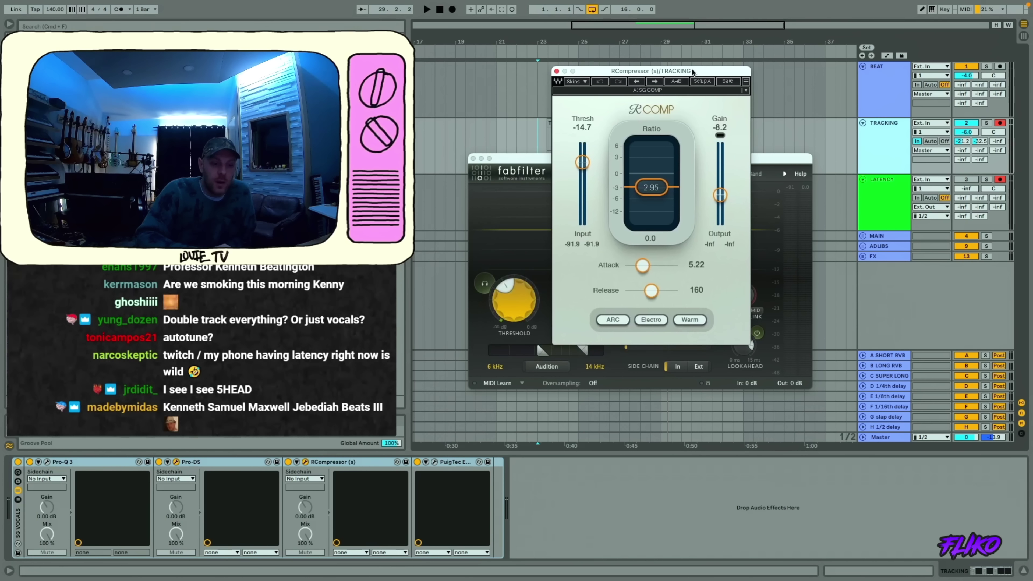
left_click(435, 462)
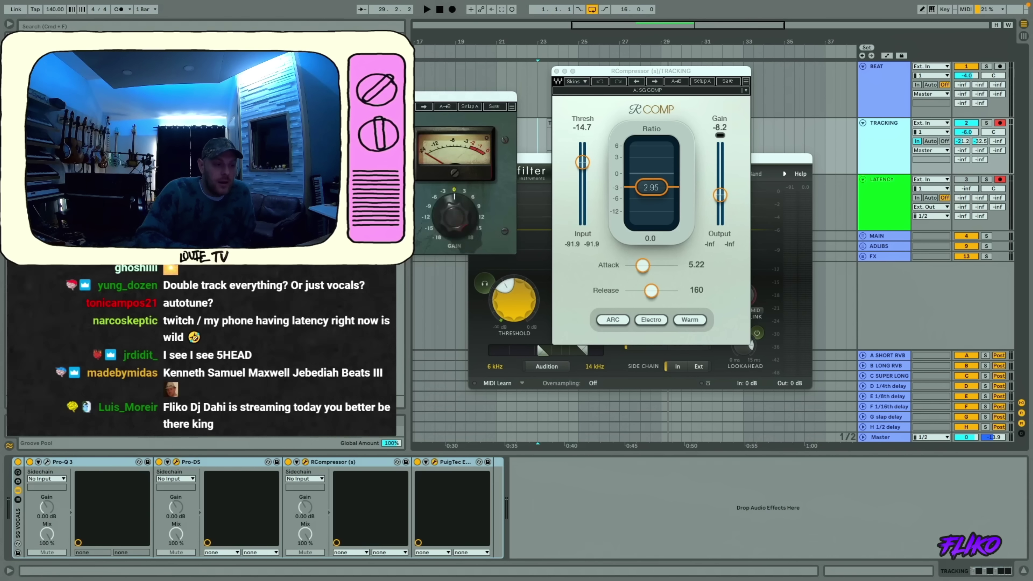
left_click_drag(488, 98, 670, 127)
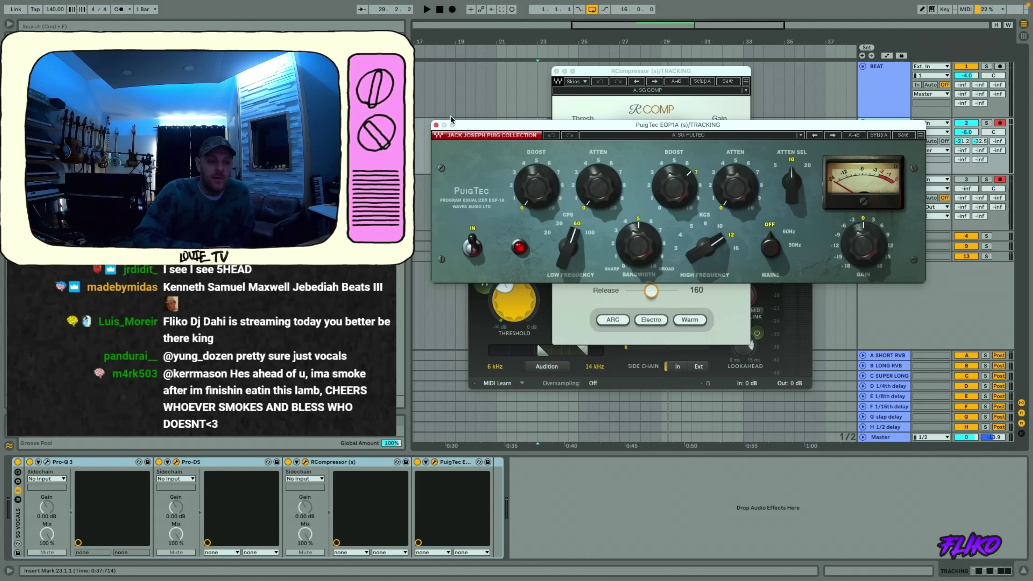
- Close the PuigTec EQP1A, RCompressor and Pro-DS windows
left_click(436, 126)
left_click(557, 72)
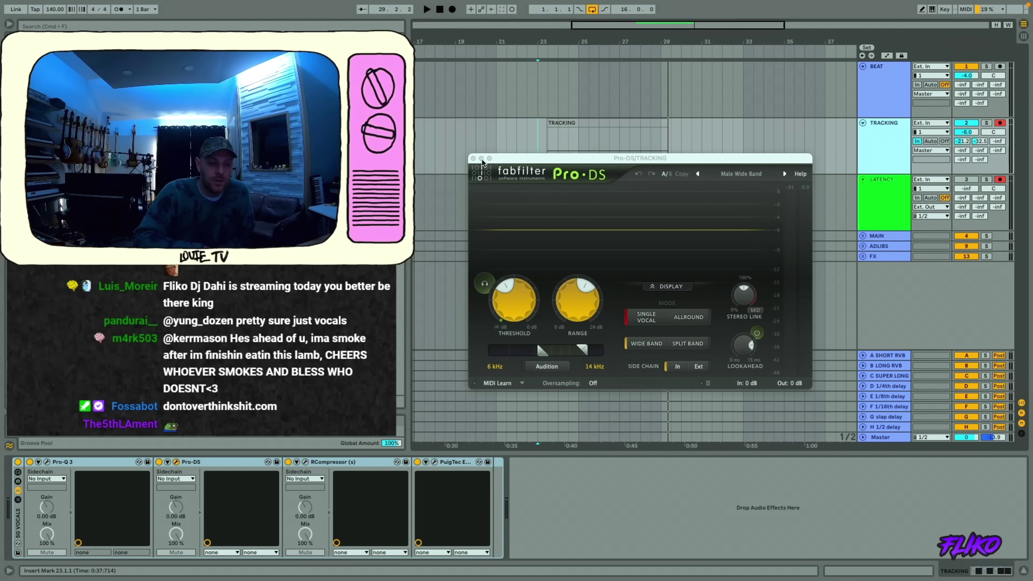
left_click(473, 158)
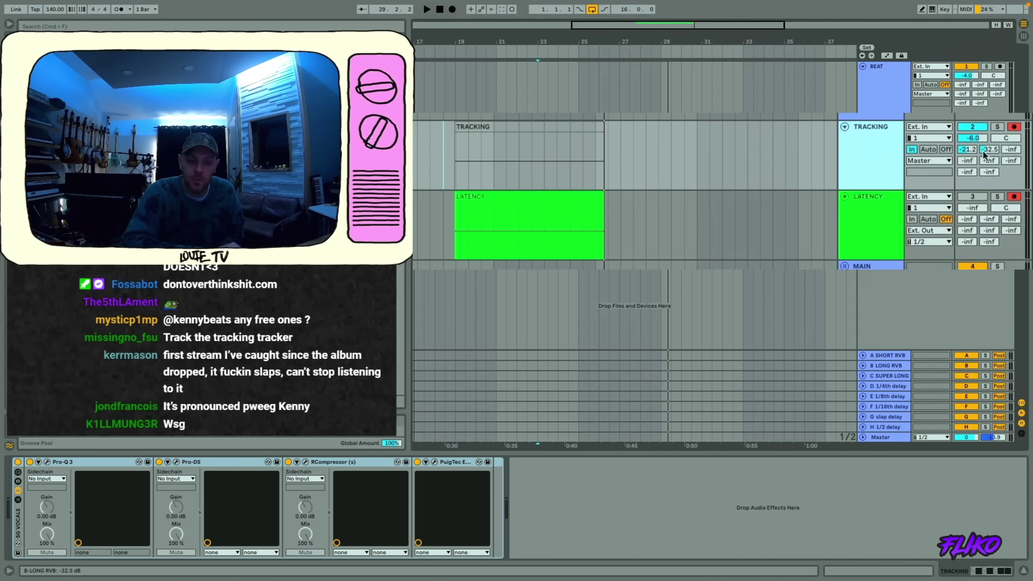
- Step from A SHORT RVB through C SUPER LONG and the 1/4th, 1/16th and 1/2 delay returns
left_click(886, 365)
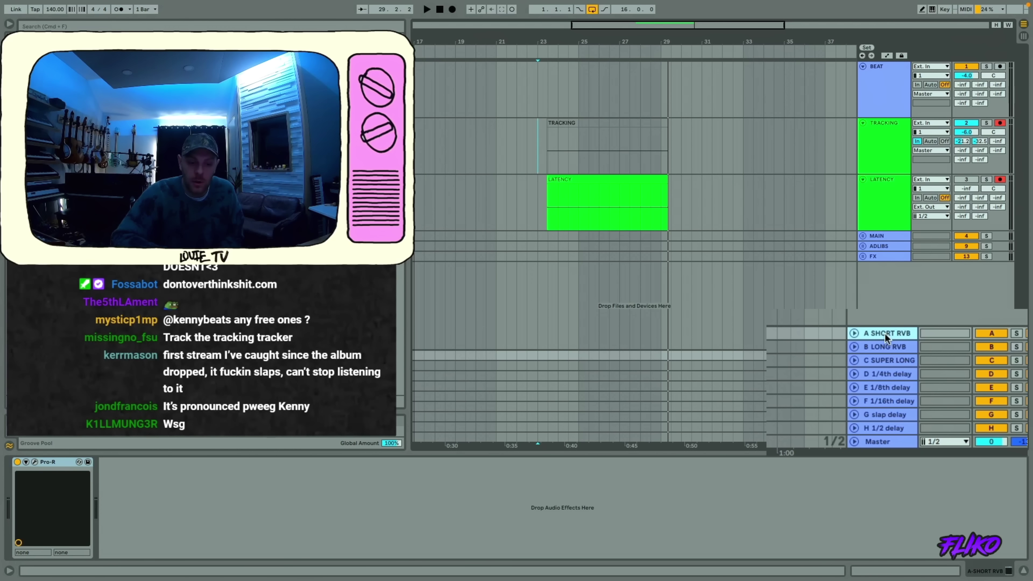
key("Down")
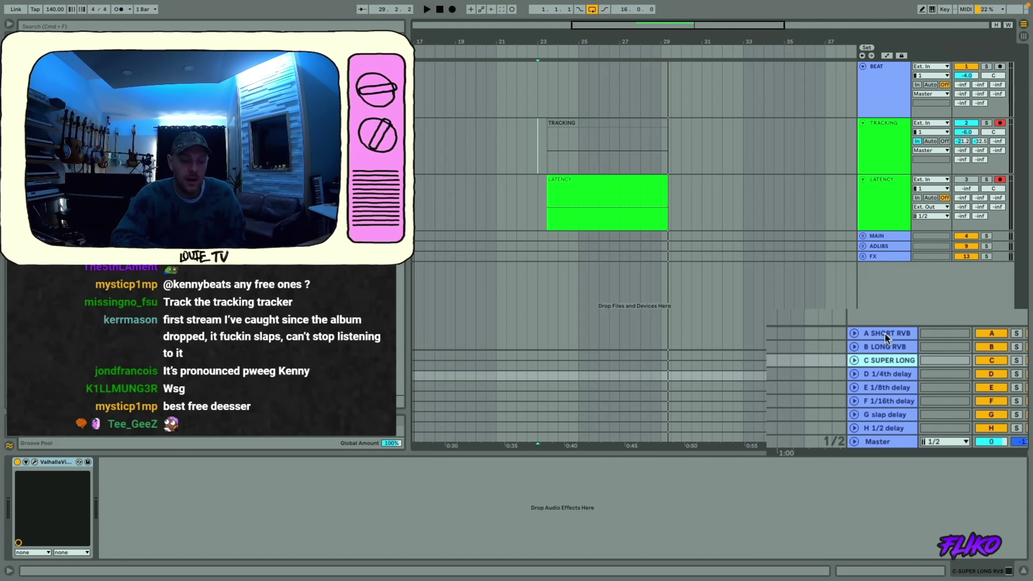
key("Down")
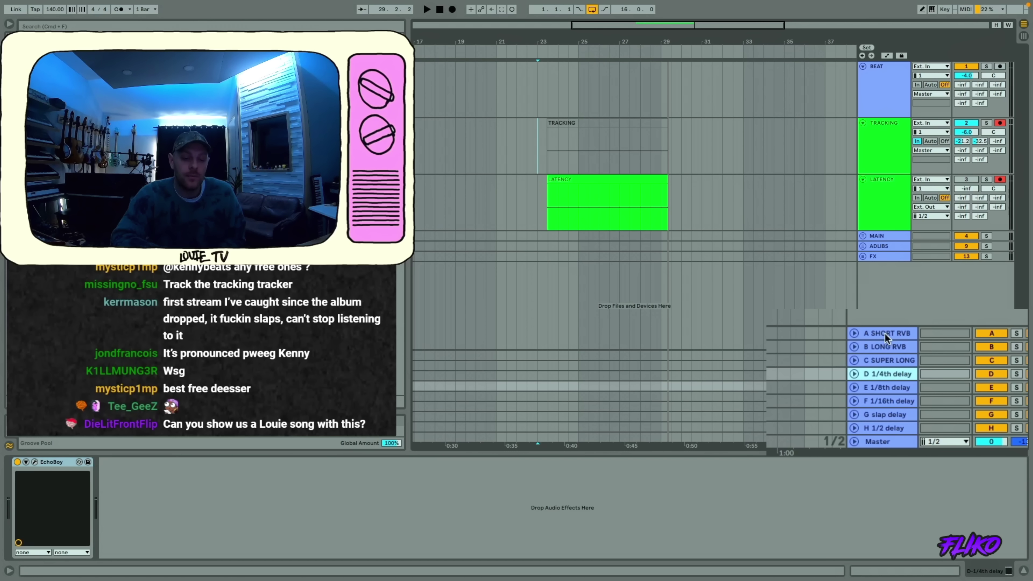
key("Down")
key("Down")
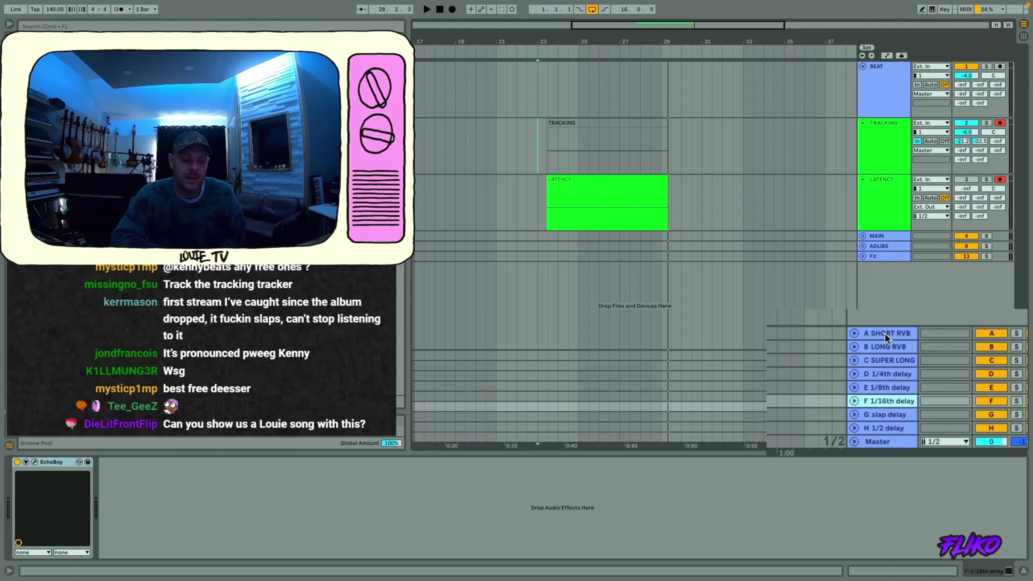
key("Down")
key("Down")
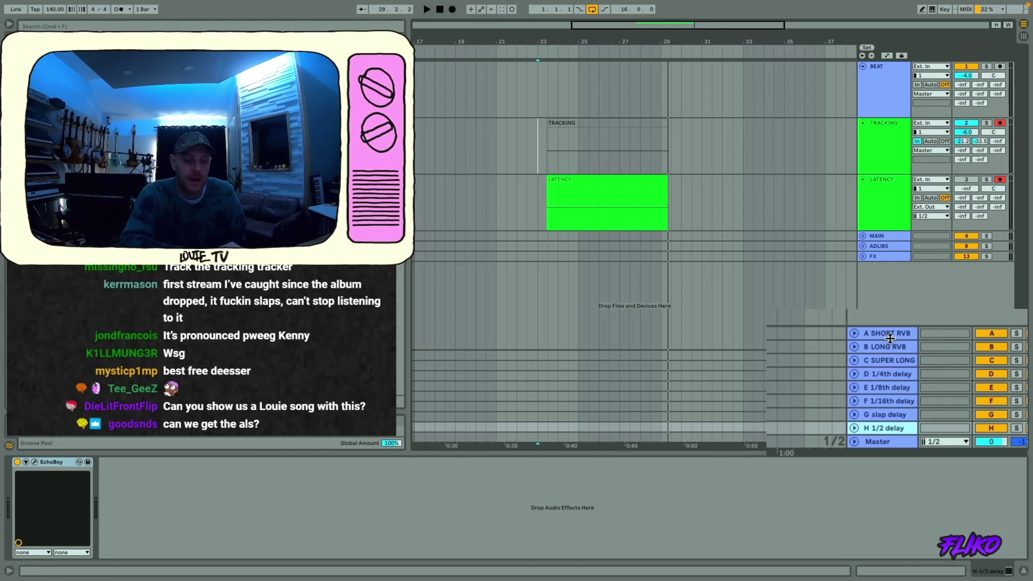
left_click(897, 375)
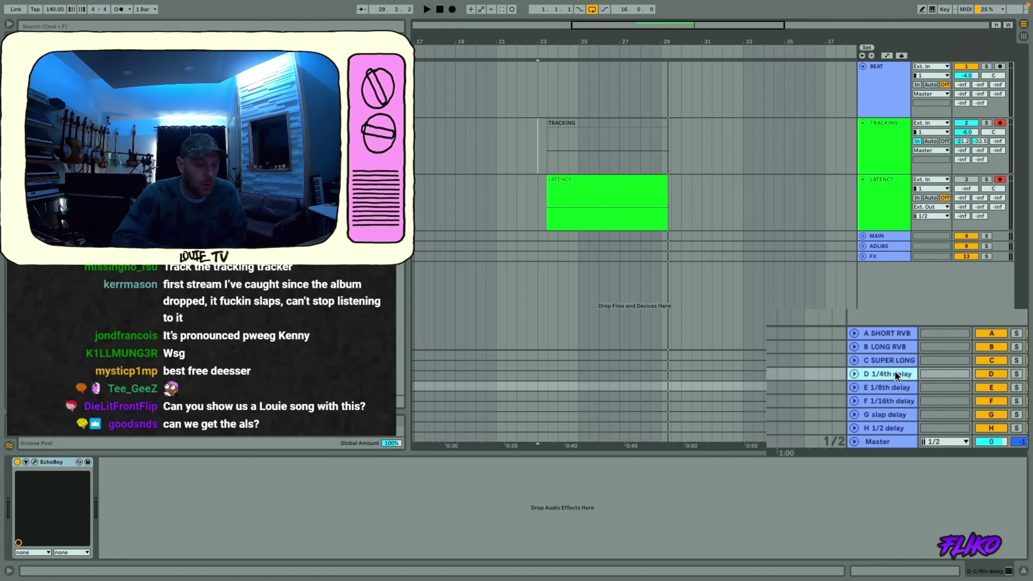
key("Down")
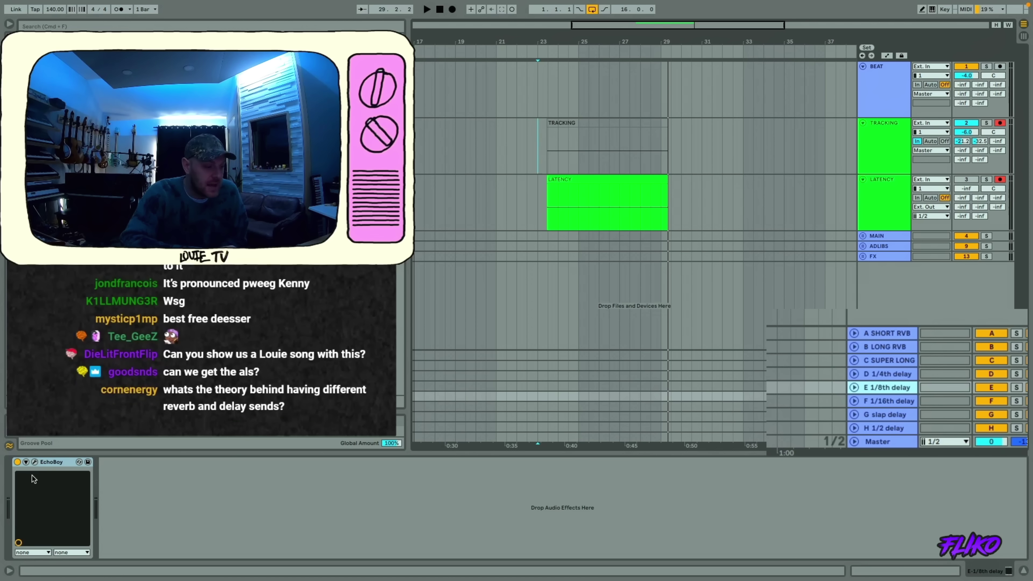
left_click(35, 463)
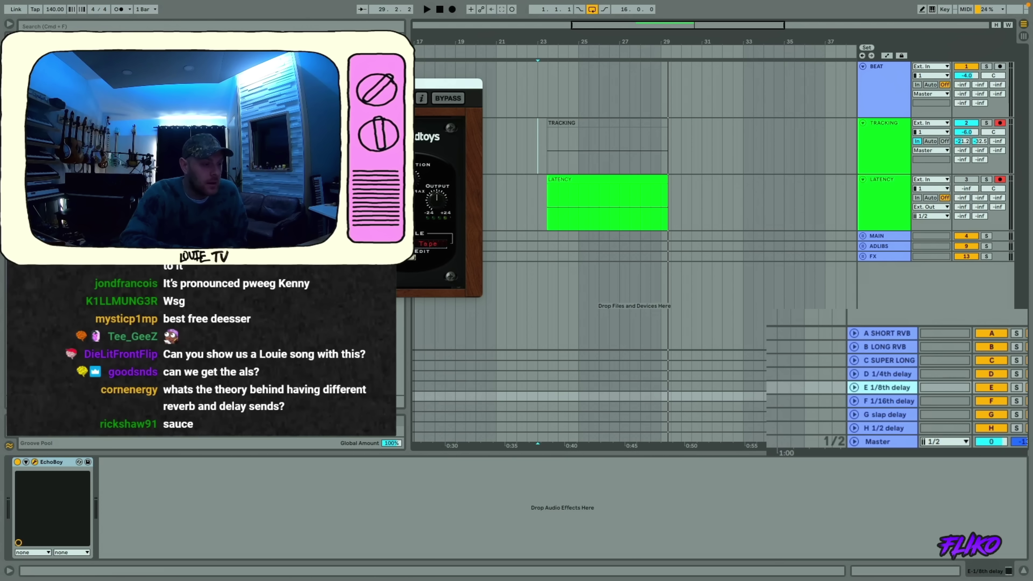
left_click_drag(468, 84, 891, 124)
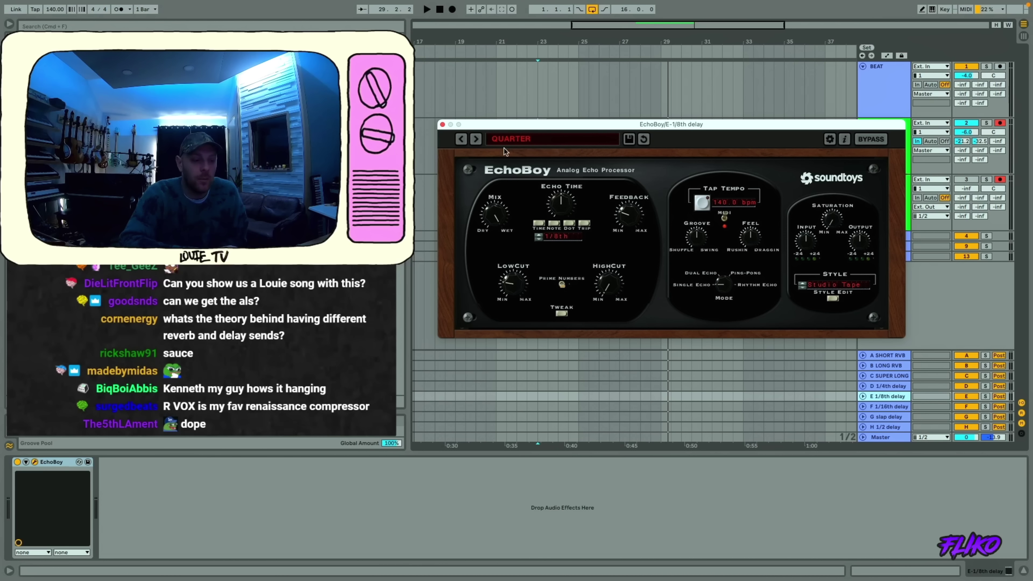
left_click(443, 124)
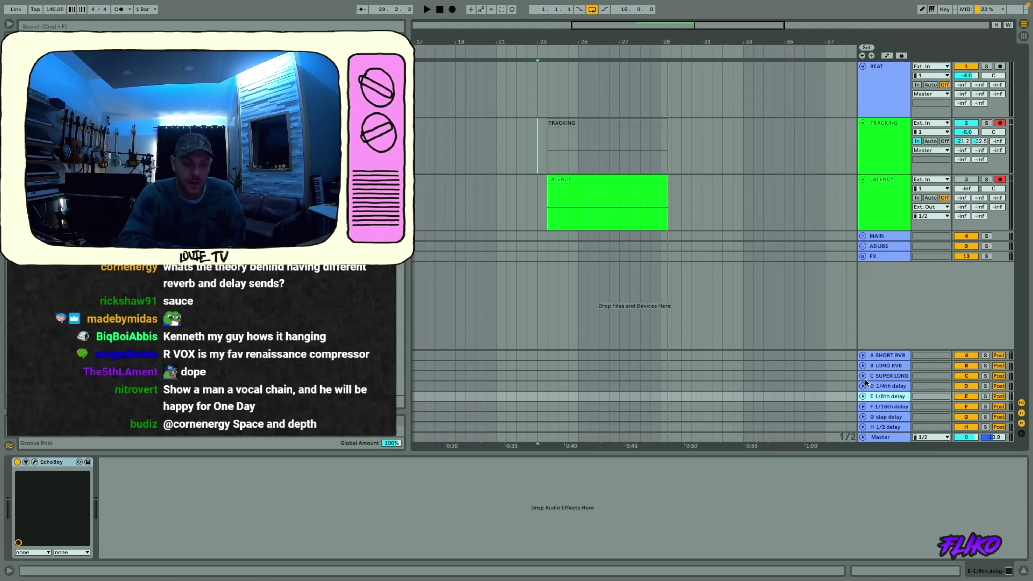
left_click(875, 386)
- Open the C SUPER LONG return's ValhallaVintageVerb window, review it, and close it
left_click(875, 375)
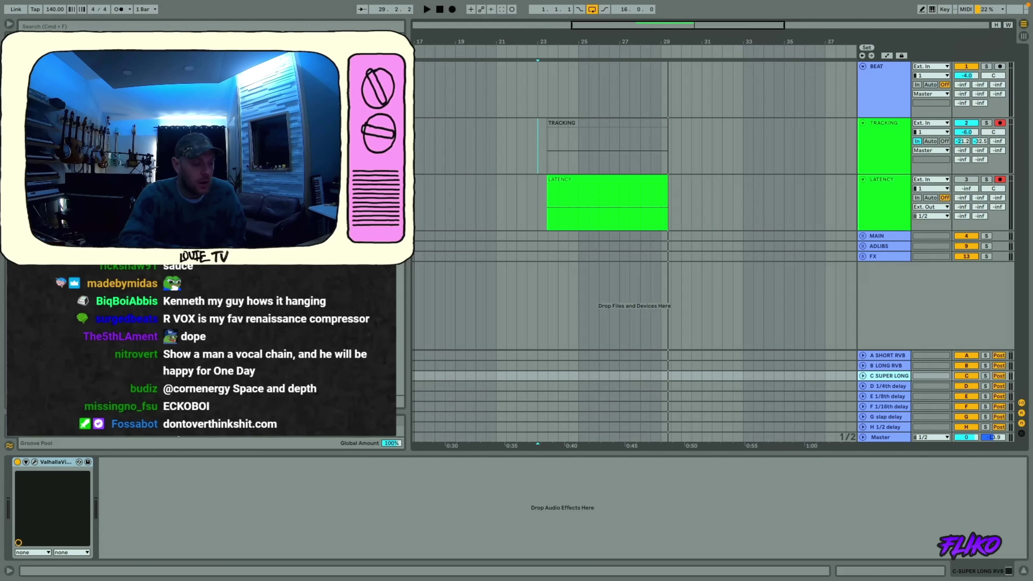
left_click(35, 463)
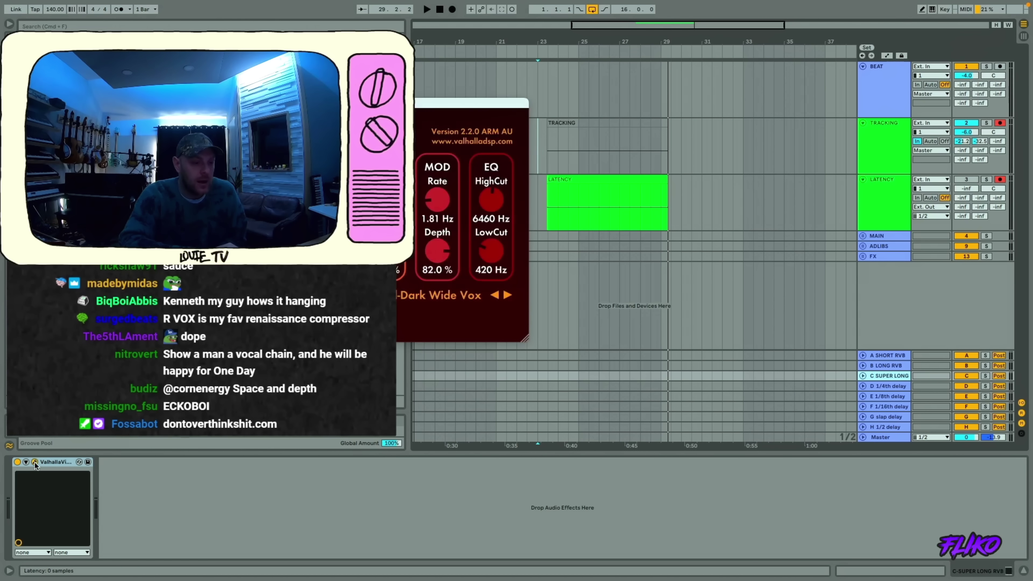
left_click_drag(236, 103, 639, 102)
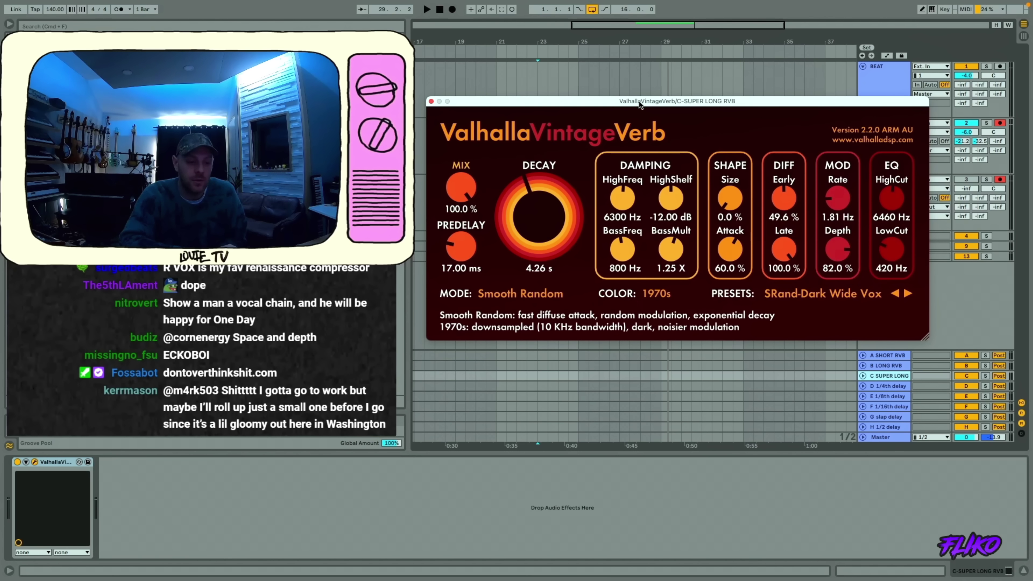
left_click(431, 102)
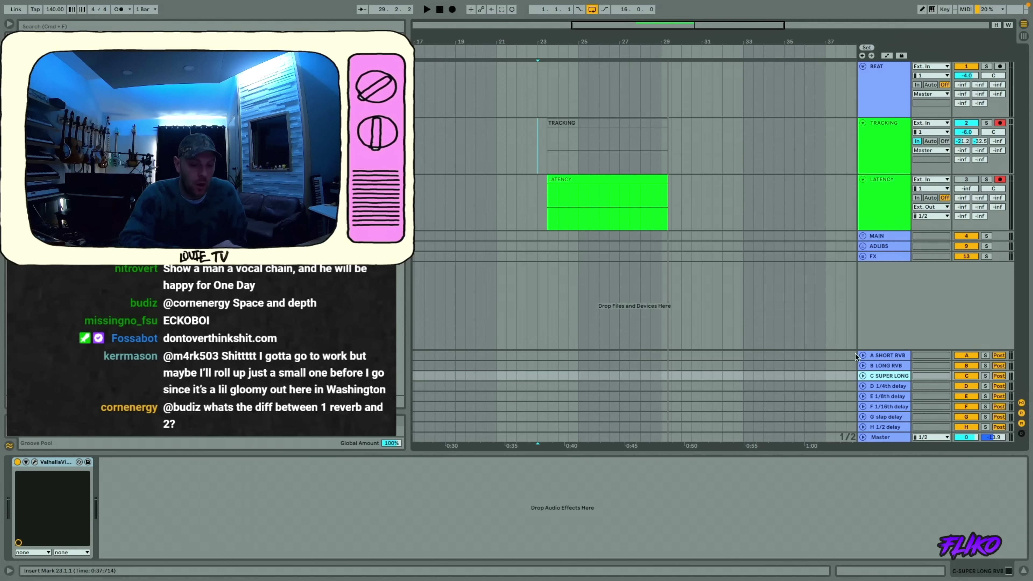
- Move from B LONG RVB up to the A SHORT RVB return and open its Pro-R window
left_click(878, 366)
key("Up")
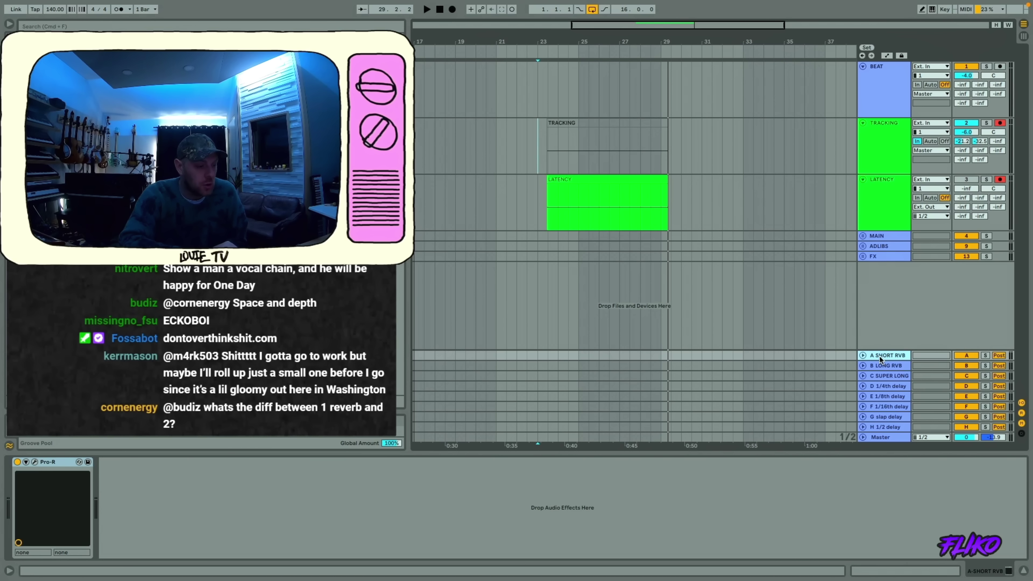
left_click(35, 462)
- Review Pro-R's Vocal Backings Bright settings, close it, and reselect the TRACKING track
left_click_drag(268, 54, 704, 59)
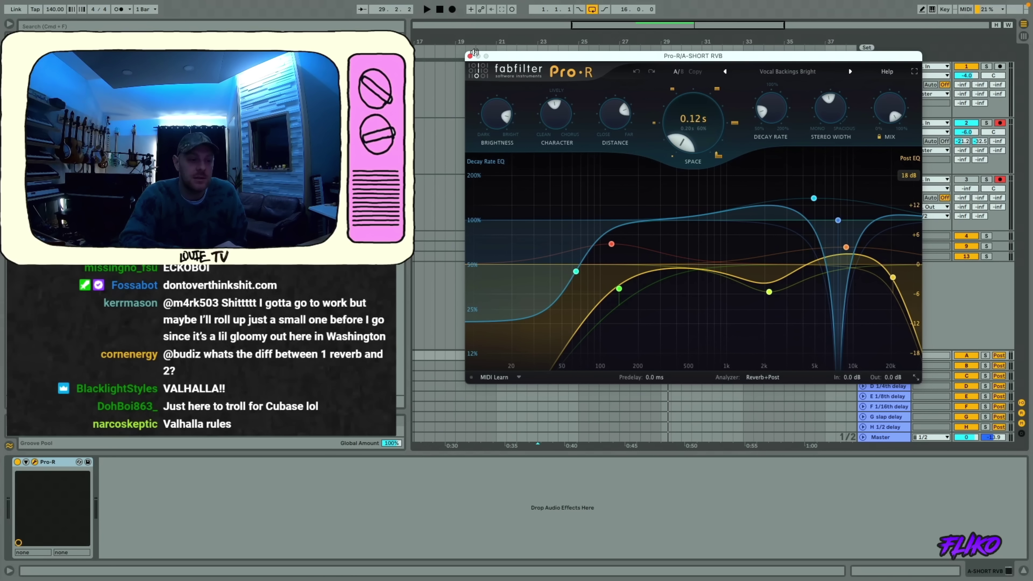
left_click(469, 57)
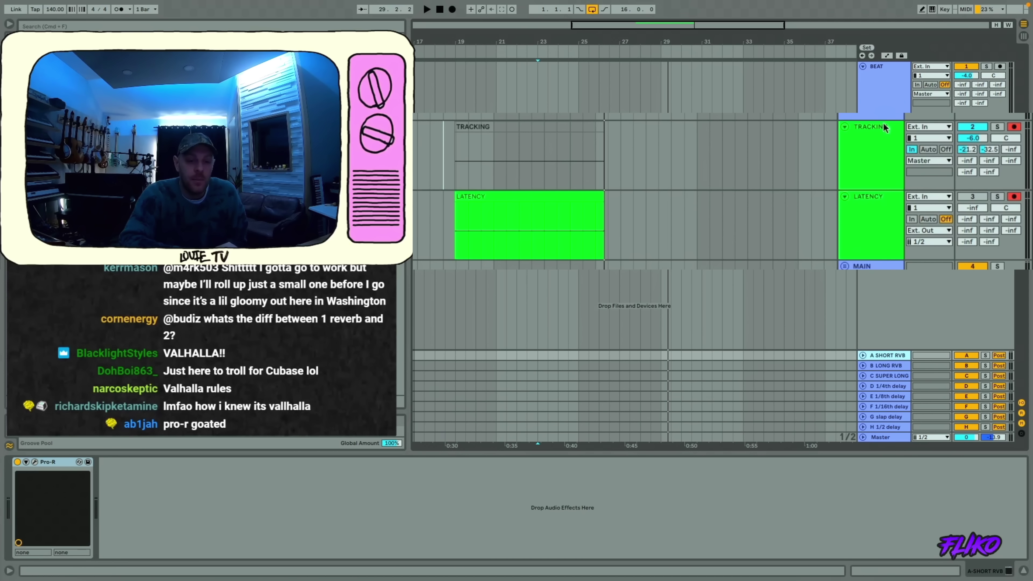
left_click(866, 141)
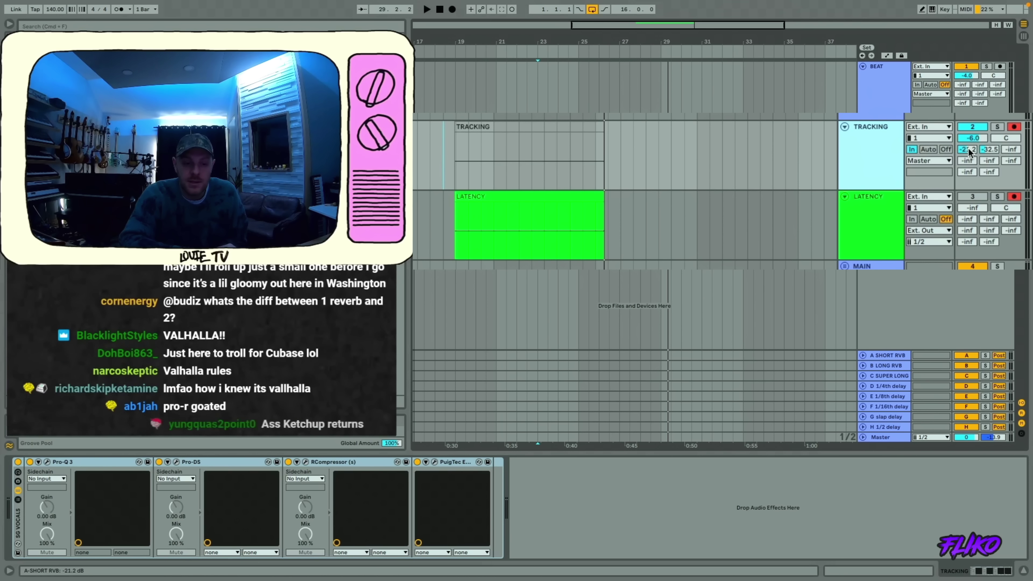
- Raise TRACKING's short reverb send A toward -13.4 dB, then reselect the track and its clip
left_click_drag(970, 152, 969, 139)
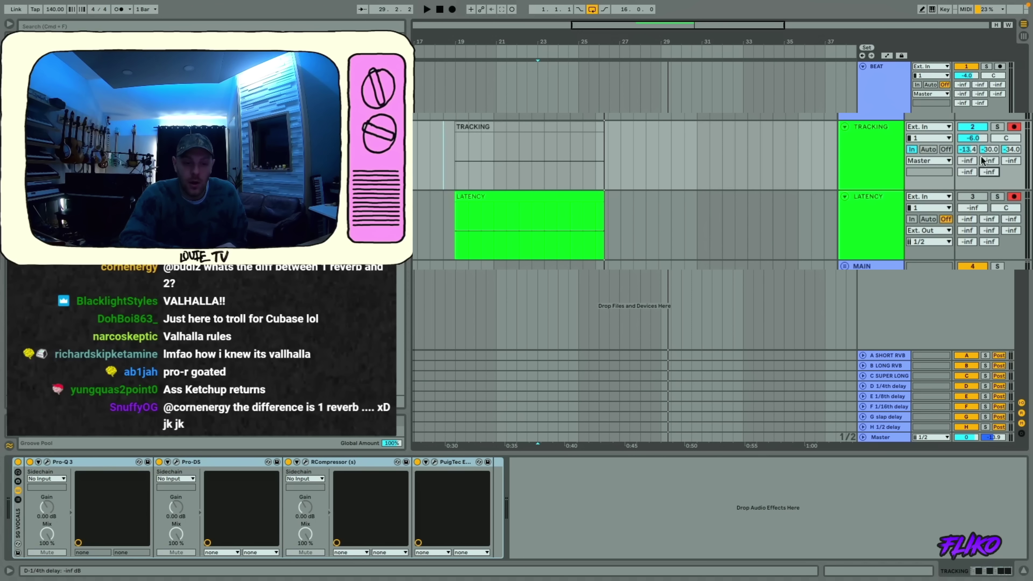
left_click(867, 150)
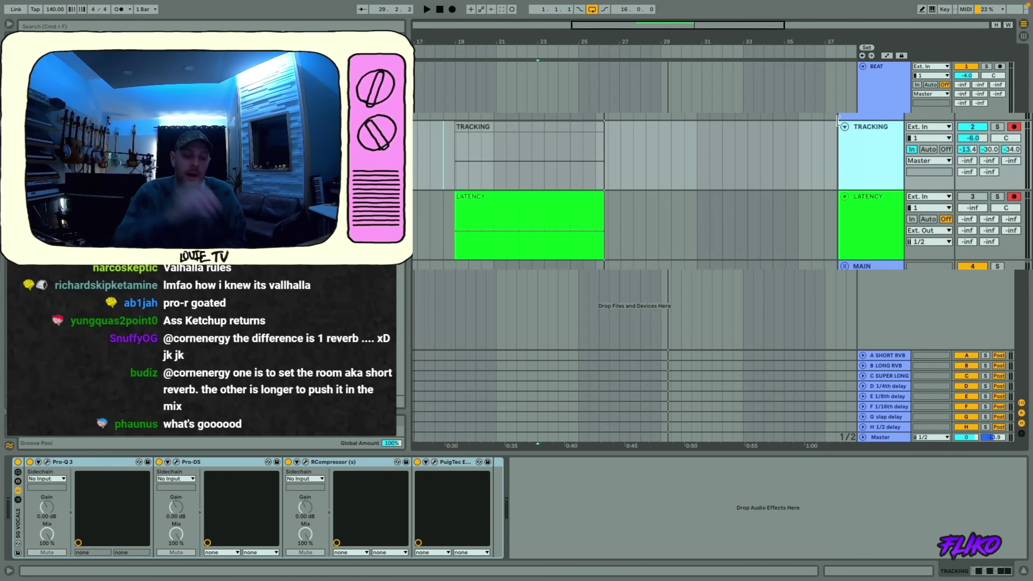
left_click(538, 188)
- Record a short TRACKING 2 and LATENCY 2 take and select a range across the new clips
left_click(476, 226)
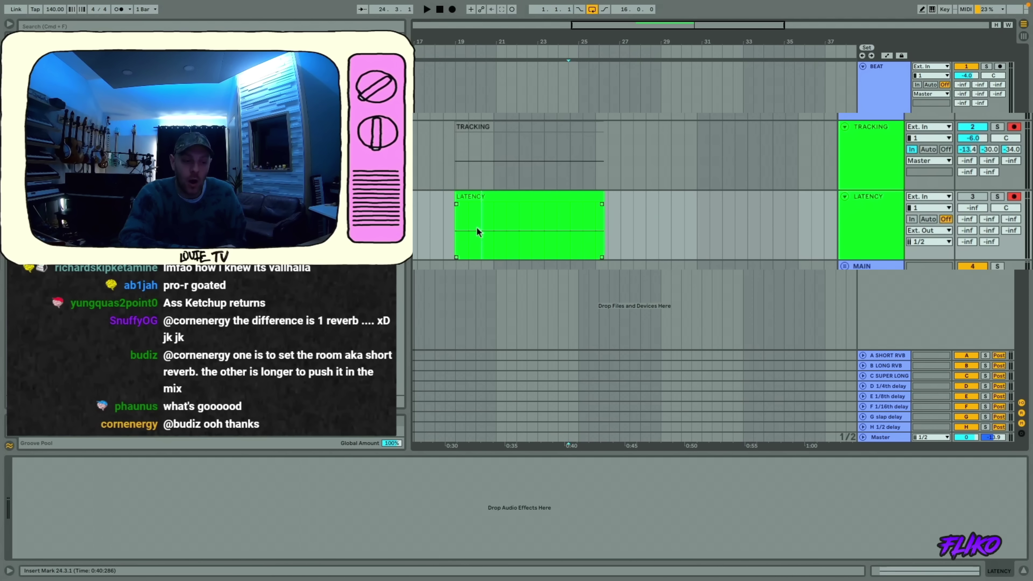
left_click_drag(477, 226, 494, 228)
left_click(420, 153)
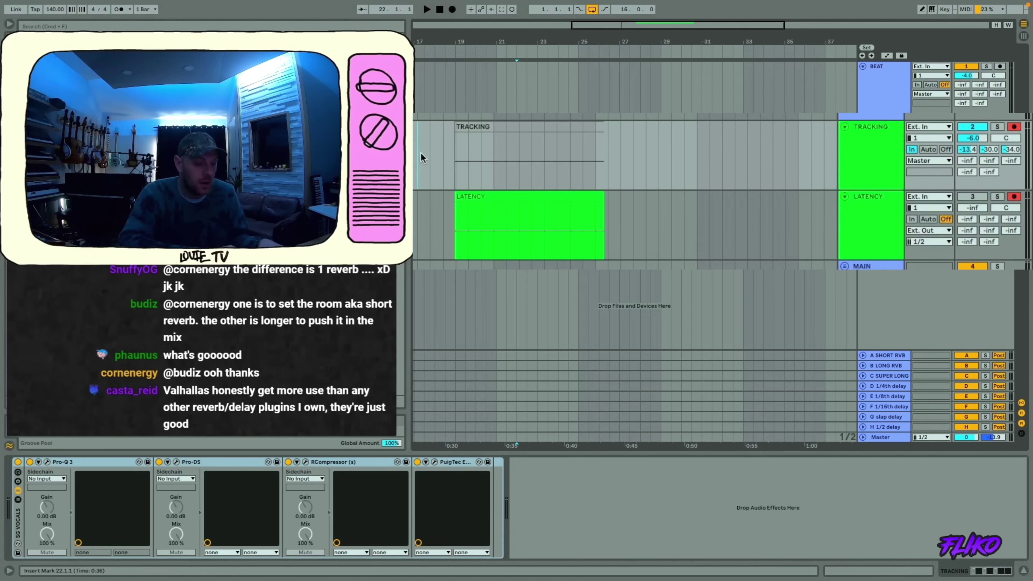
key("F9")
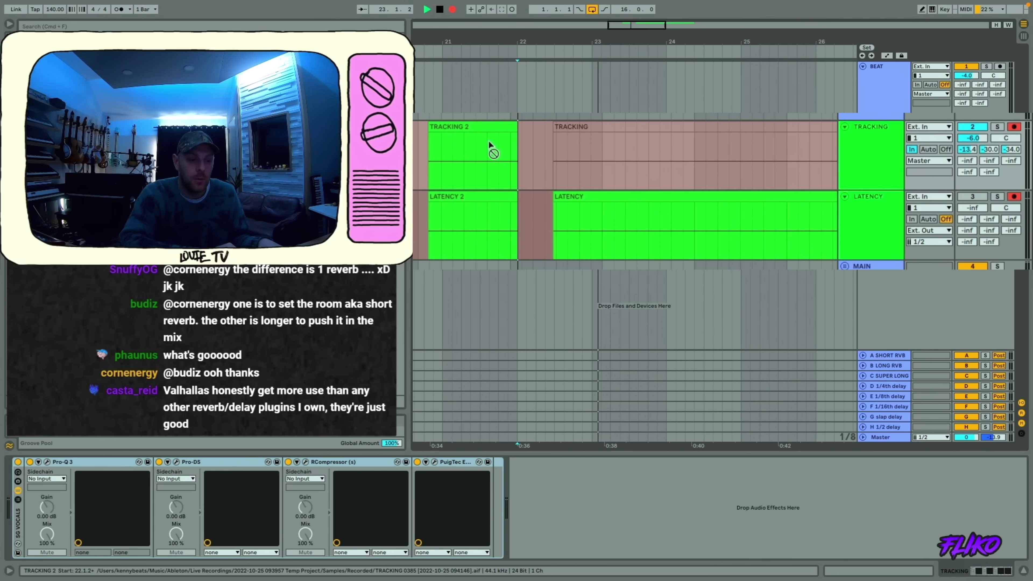
key("space")
left_click_drag(555, 159, 555, 198)
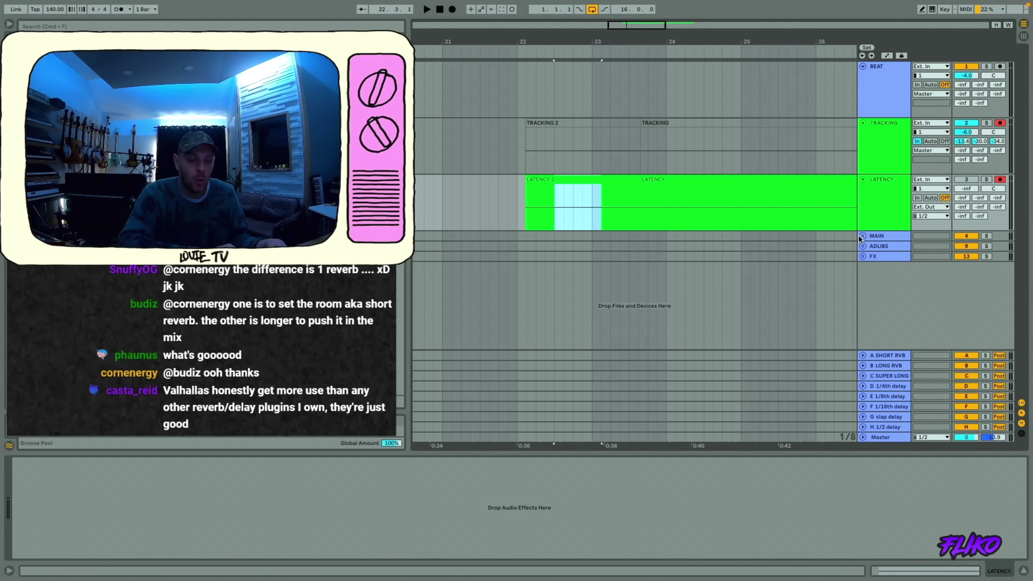
- Unfold the MAIN group and drag the LATENCY 2 slice onto MAIN 2
key("Right")
left_click_drag(574, 205, 574, 312)
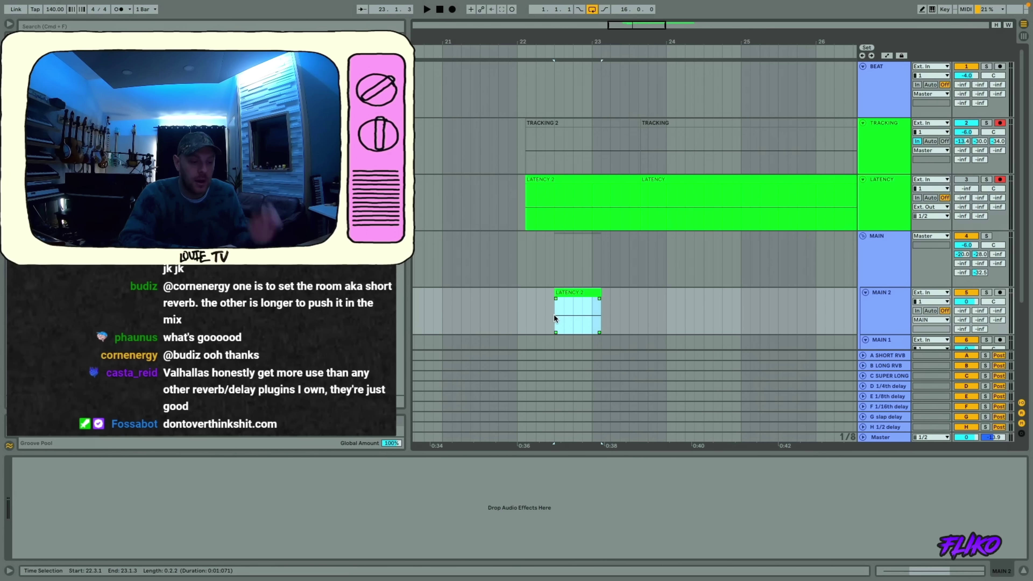
scroll(553, 316, "down", 4)
left_click(903, 180)
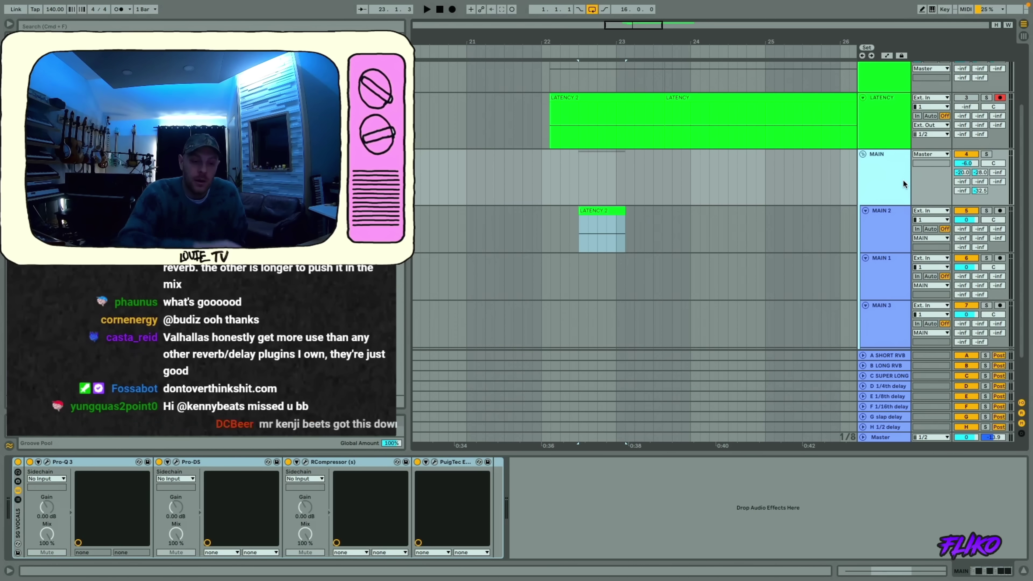
- Click through MAIN 1, 2, 3 and 4 to compare their device chains
left_click(879, 213)
left_click(874, 291)
scroll(874, 285, "down", 2)
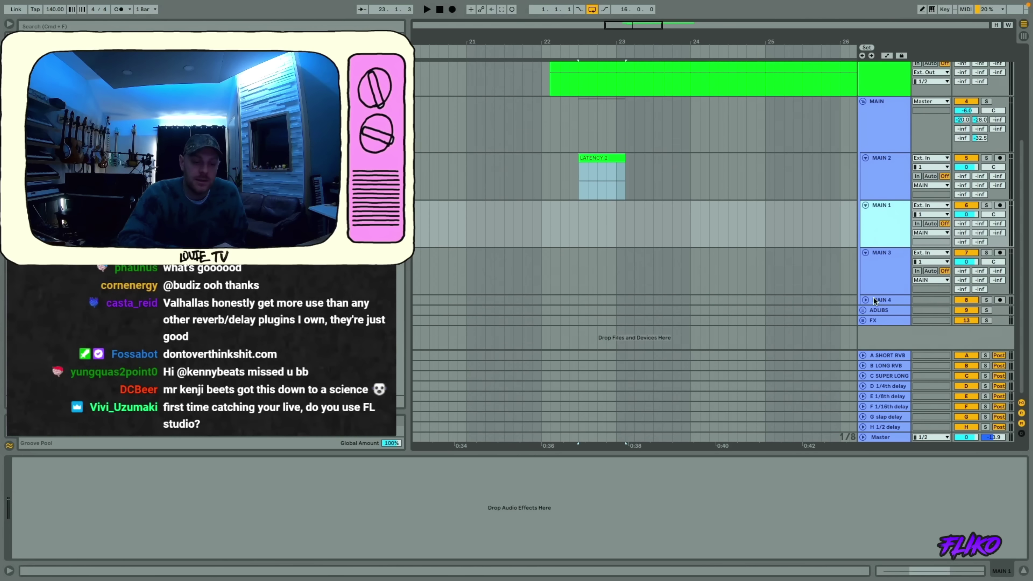
left_click(876, 275)
left_click(876, 299)
left_click(880, 278)
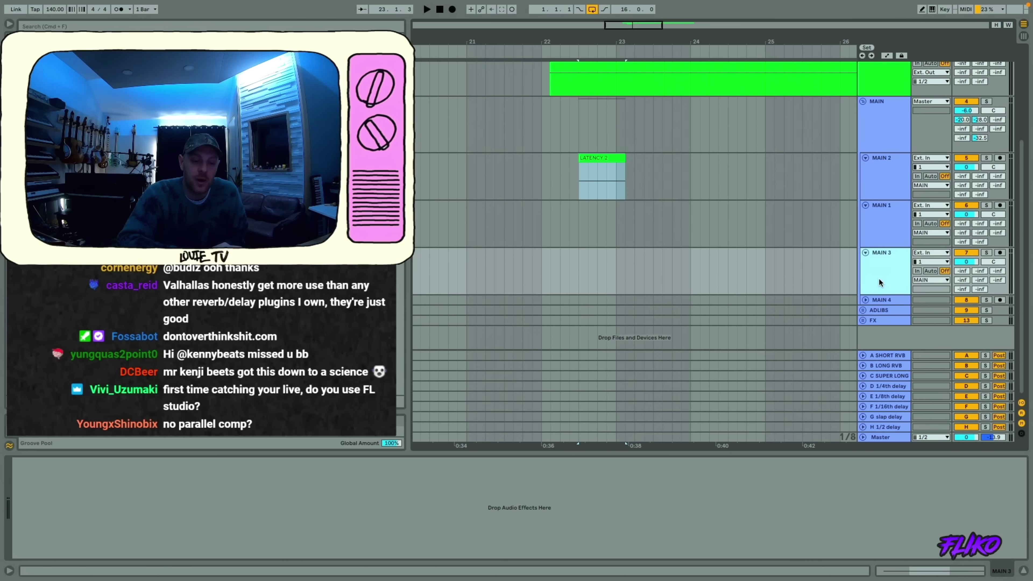
left_click(881, 235)
left_click(886, 179)
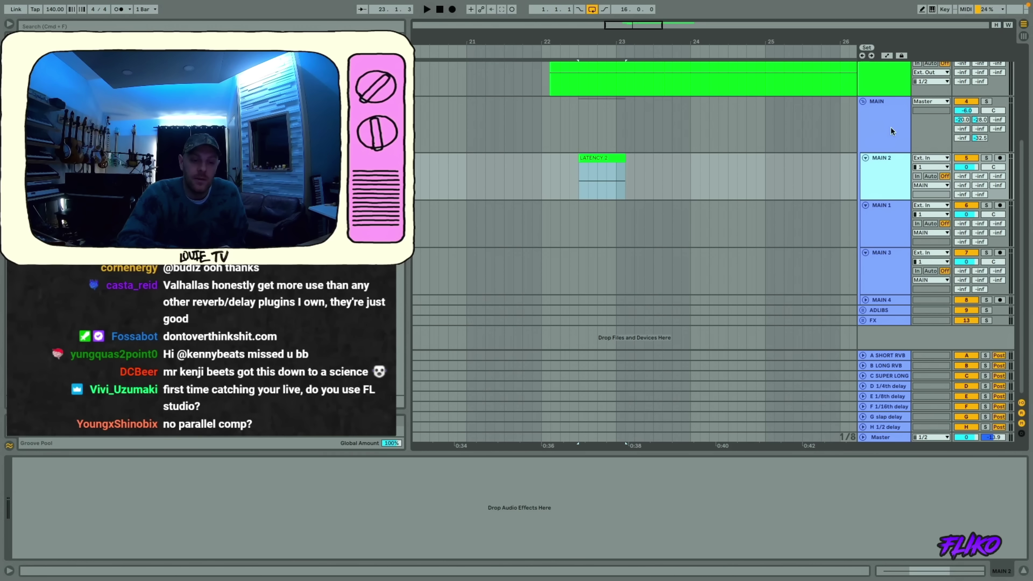
left_click(880, 235)
- Step through the MAIN tracks again and open the MAIN group's Pro-Q 3 window
left_click(887, 112)
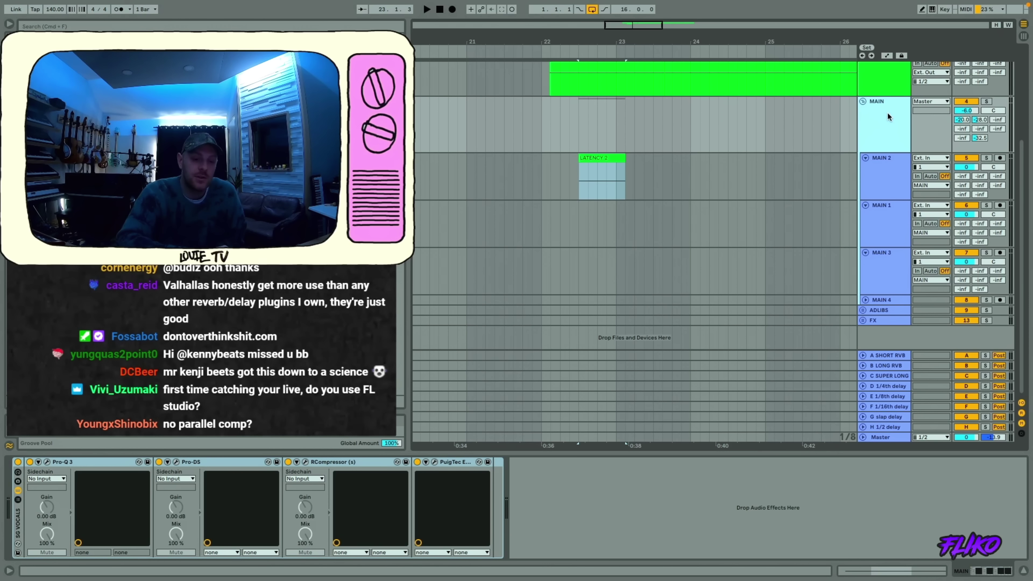
left_click(887, 168)
left_click(878, 215)
left_click(878, 271)
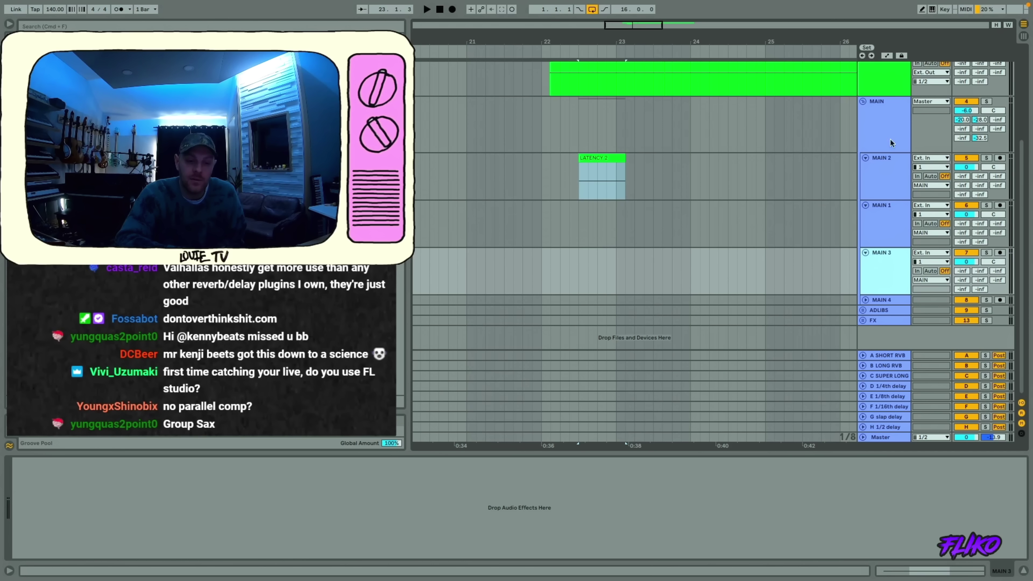
left_click(889, 127)
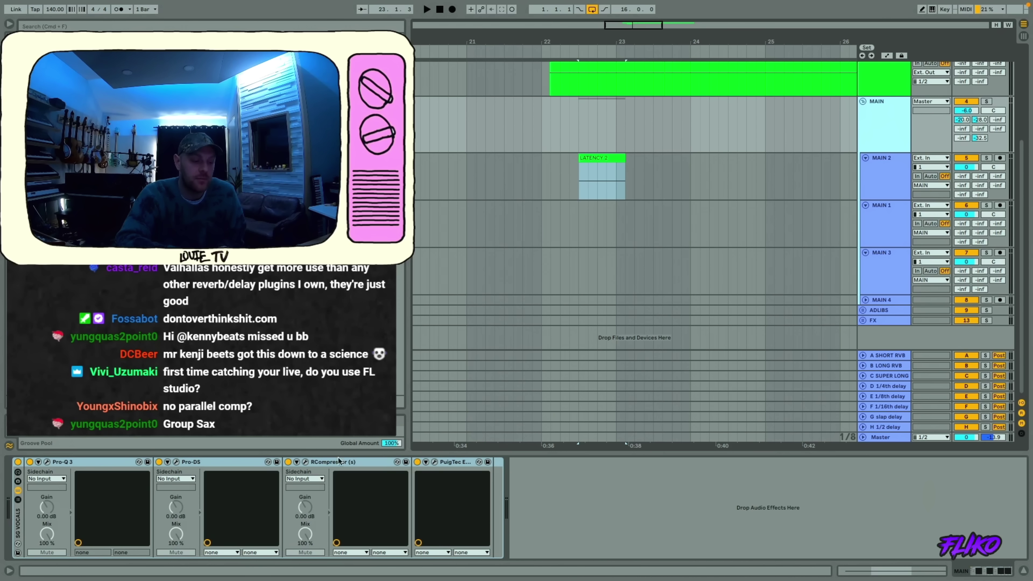
left_click(48, 463)
left_click_drag(210, 57, 598, 100)
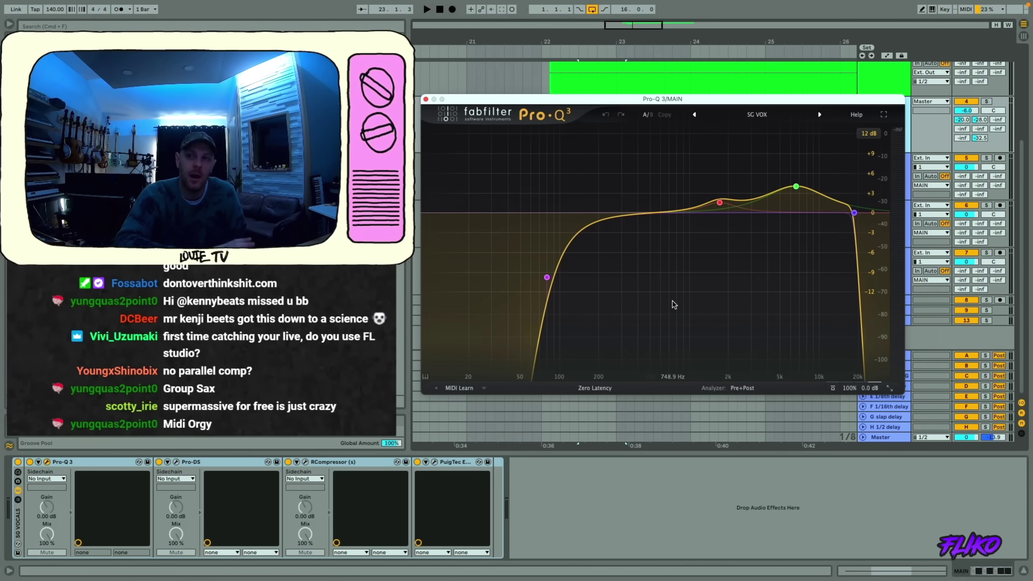
left_click(426, 99)
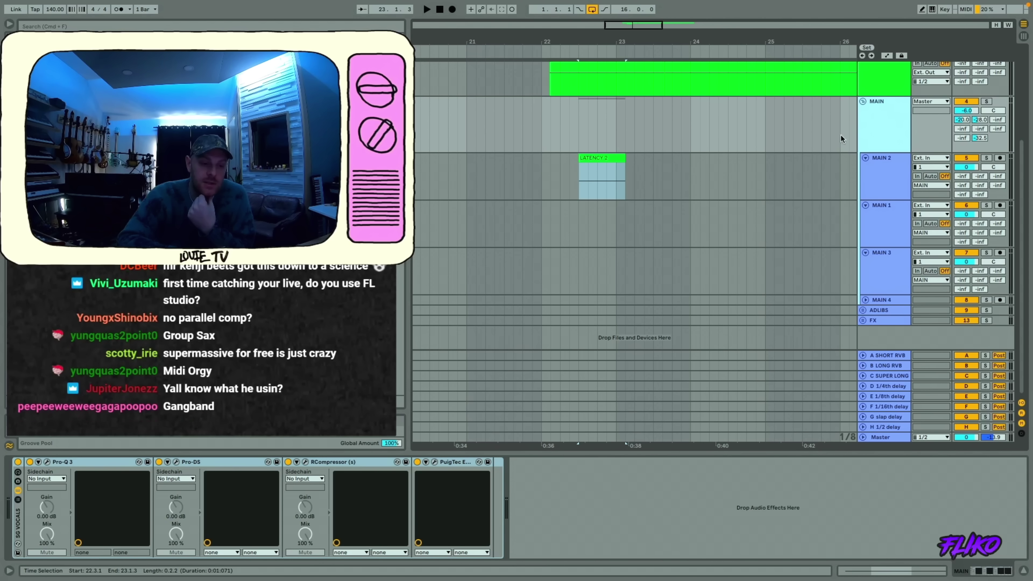
- Delete the LATENCY 2 slice from MAIN 2 and briefly show TRACKING's take lanes
left_click_drag(663, 175, 557, 170)
key("Delete")
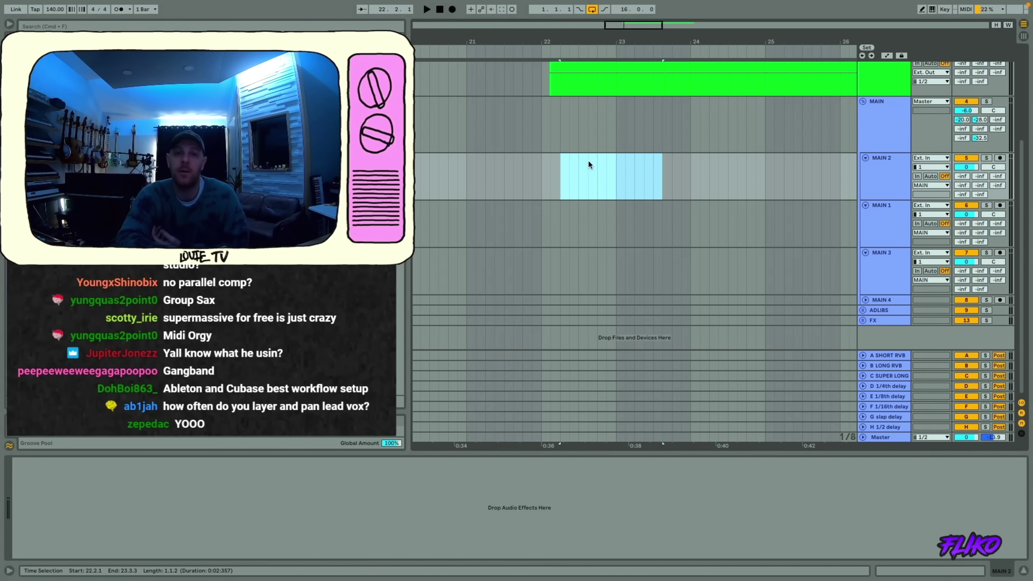
scroll(892, 97, "up", 3)
left_click(883, 124)
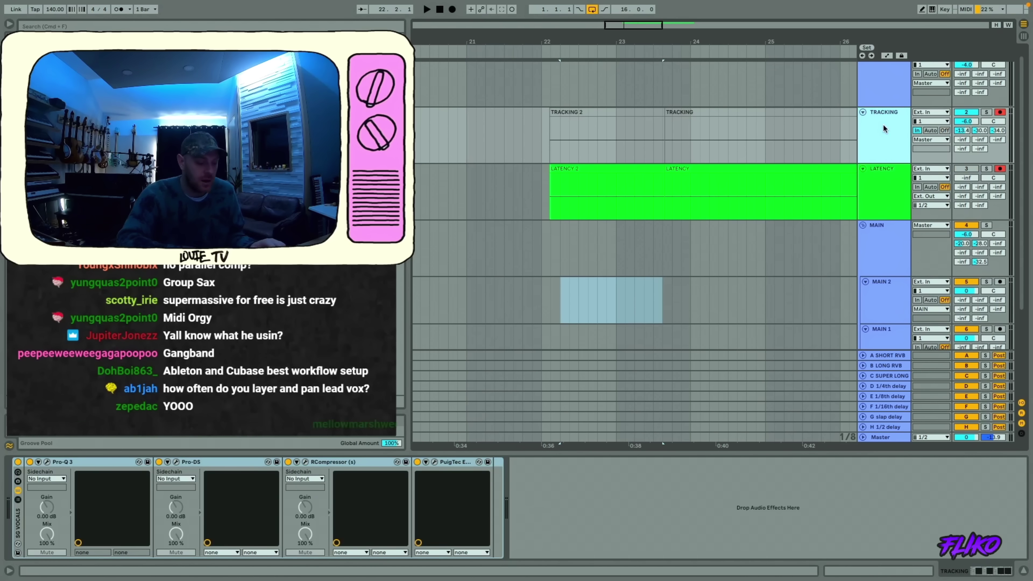
key("super+alt+u")
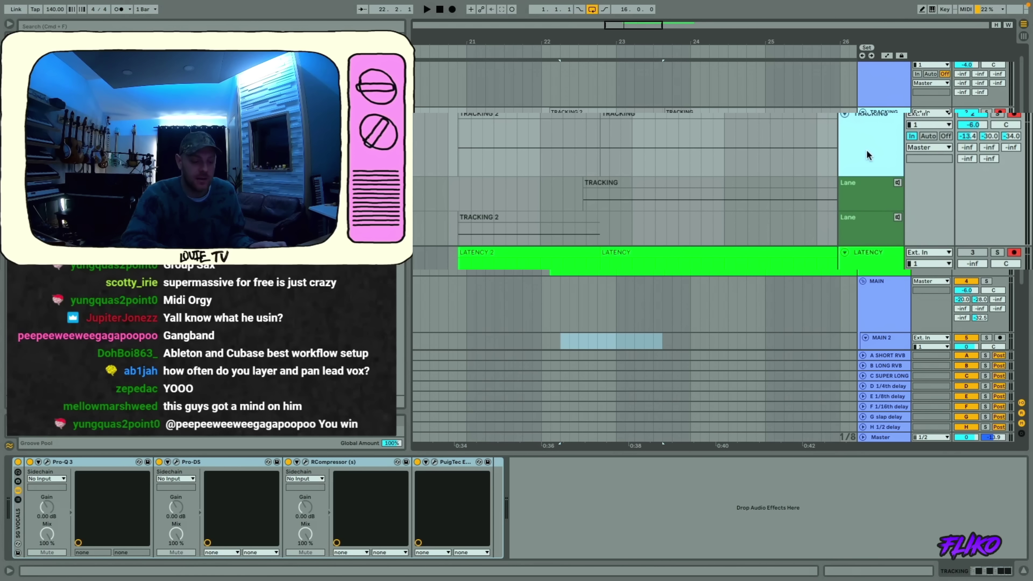
key("super+alt+u")
scroll(890, 247, "down", 4)
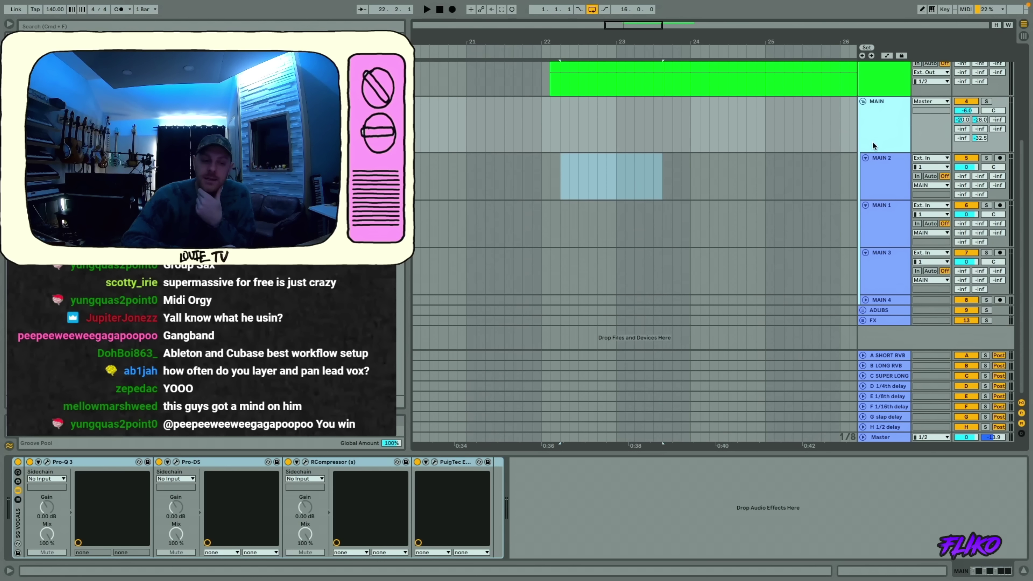
- Set the insert marker at 24.1.3 on MAIN 2, then step through MAIN 1–4 to the MAIN group
left_click(702, 182)
left_click(887, 233)
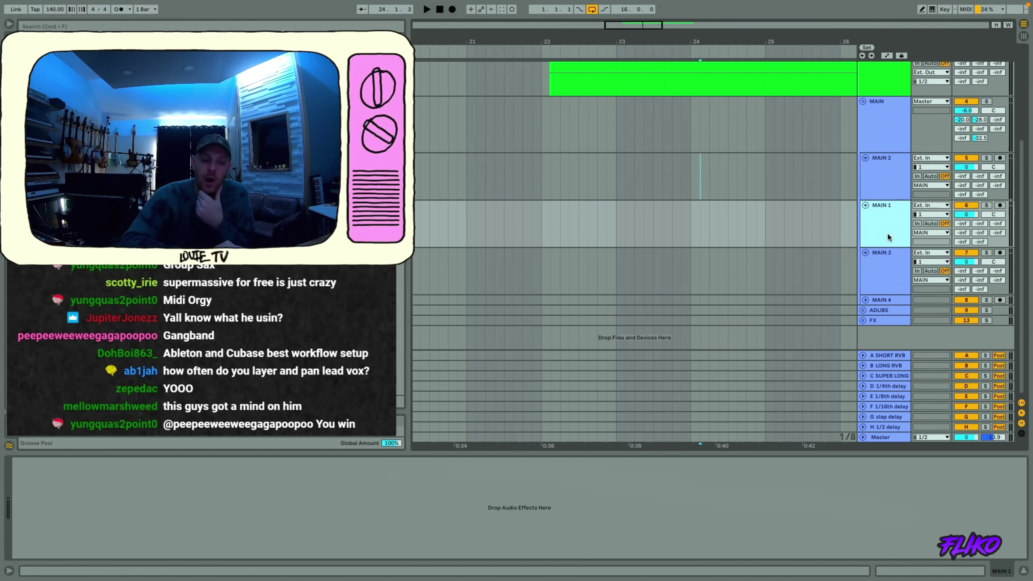
left_click(888, 278)
left_click(887, 300)
left_click(887, 278)
left_click(878, 231)
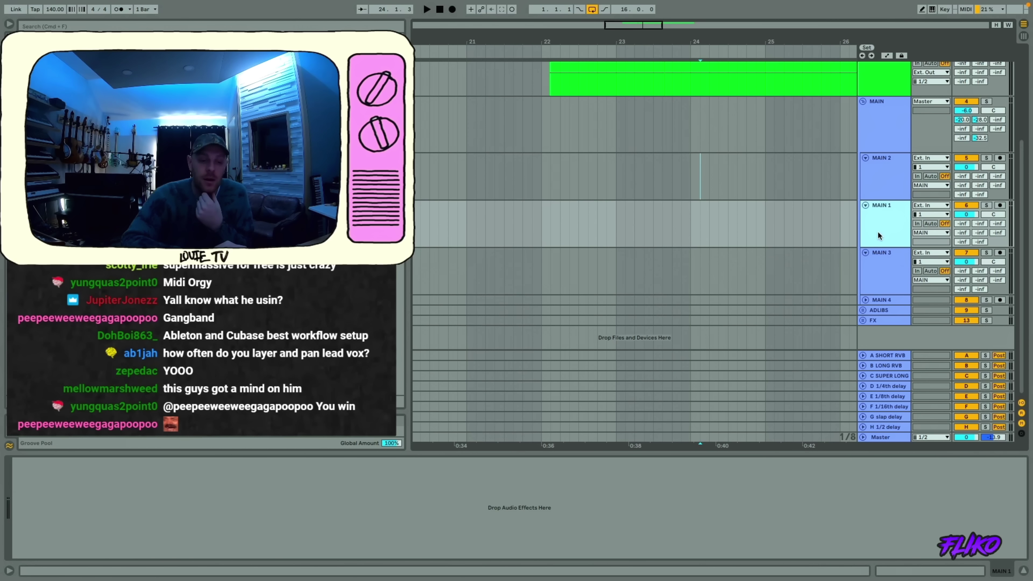
left_click(879, 166)
left_click(884, 118)
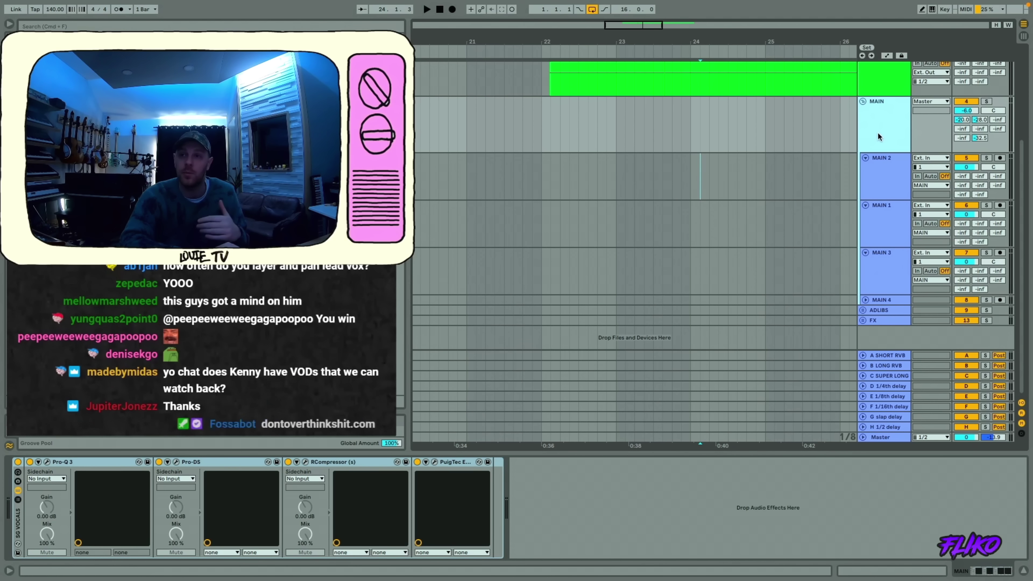
scroll(675, 130, "up", 4)
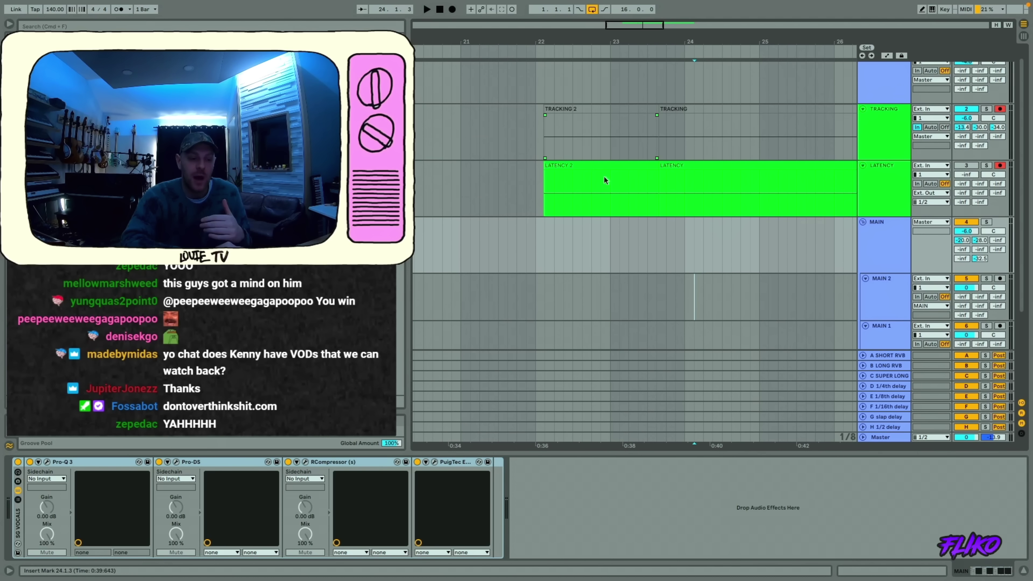
- Paste a short slice of the LATENCY clip onto MAIN 2 at 23.2.3
left_click_drag(596, 199, 633, 200)
left_click(640, 192)
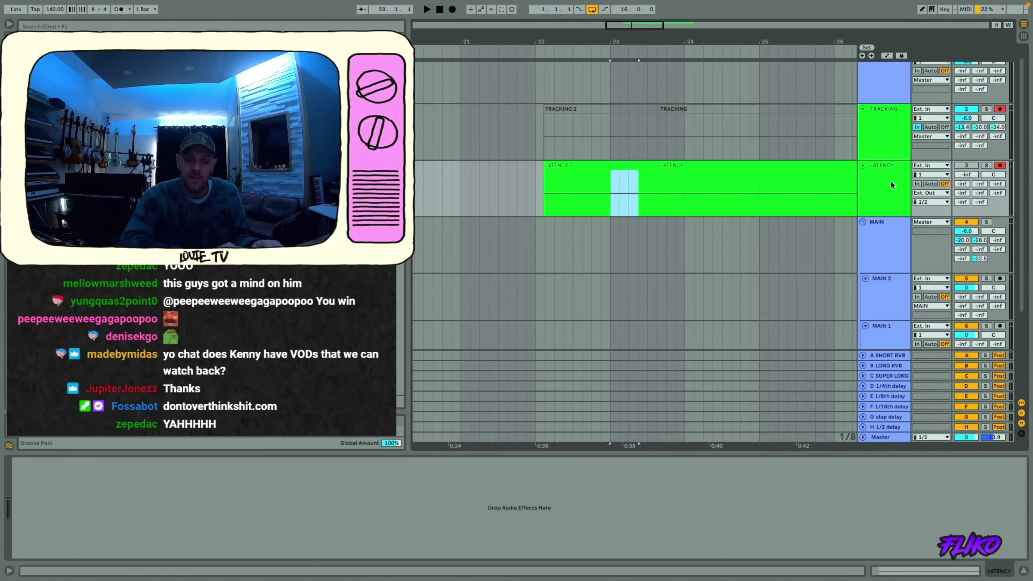
scroll(665, 251, "down", 2)
left_click(626, 259)
key("super+v")
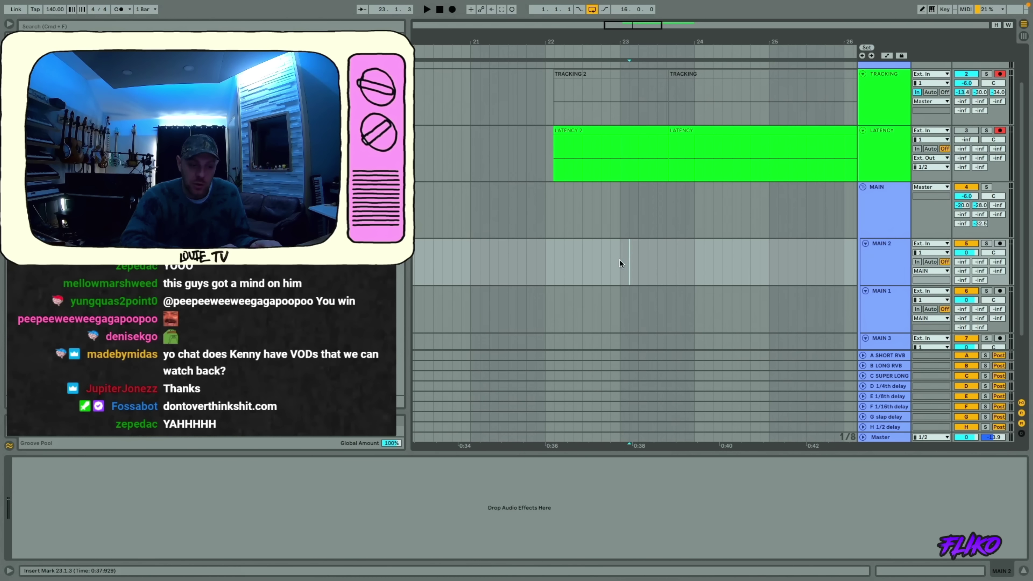
- Record a new TRACKING take starting at 22.2.1
left_click(885, 219)
scroll(892, 220, "up", 2)
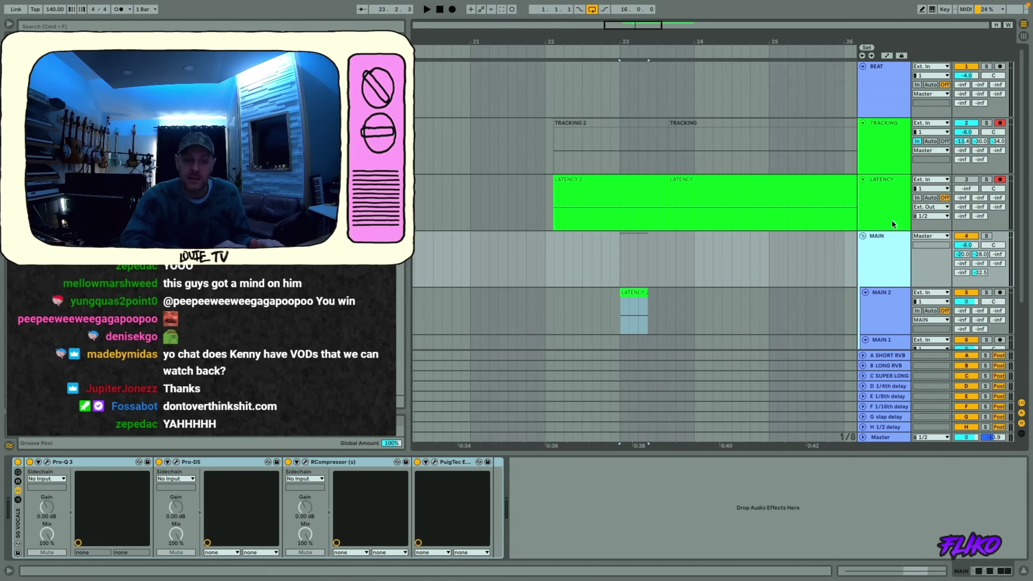
left_click(888, 147)
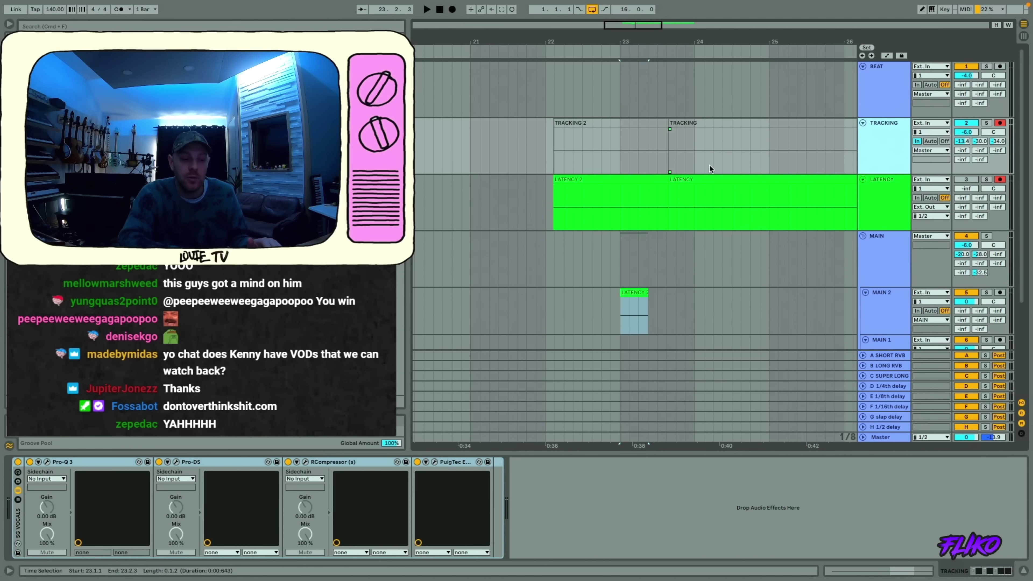
left_click(885, 205)
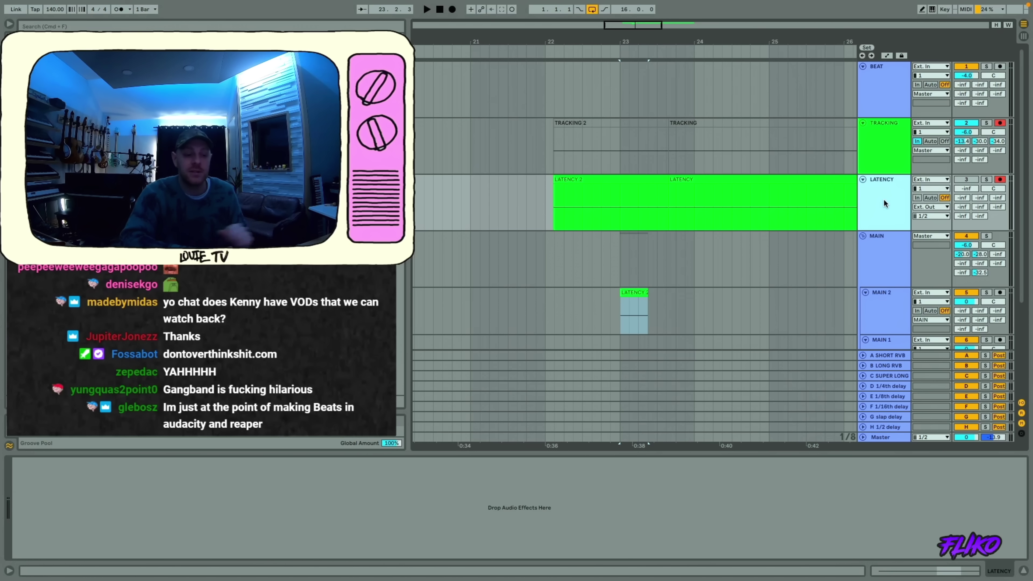
left_click(557, 136)
left_click(566, 151)
key("F9")
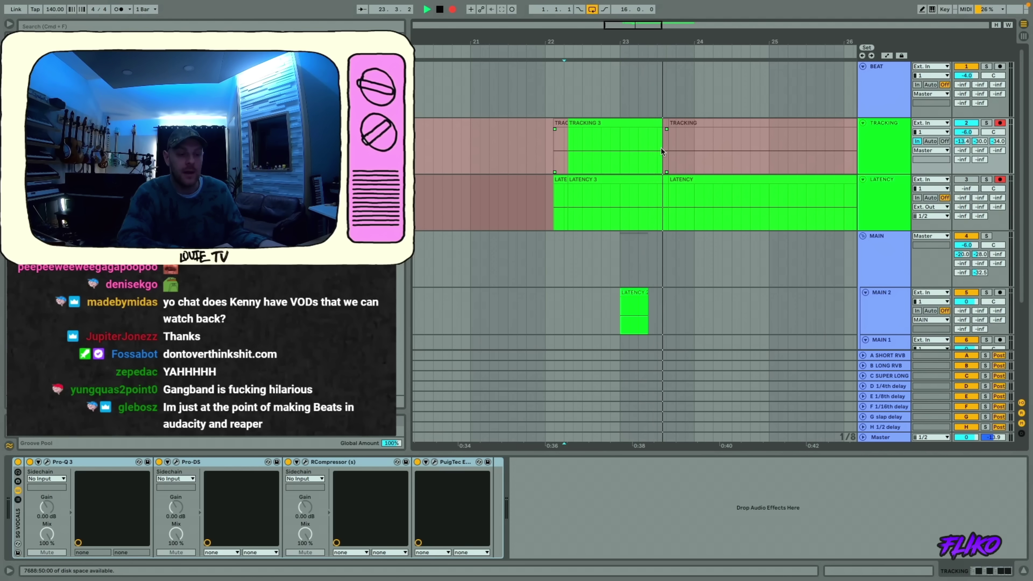
key("space")
- Paste a LATENCY 3 slice onto MAIN 2 at 22.3.1 and play back the result
left_click_drag(662, 152, 624, 152)
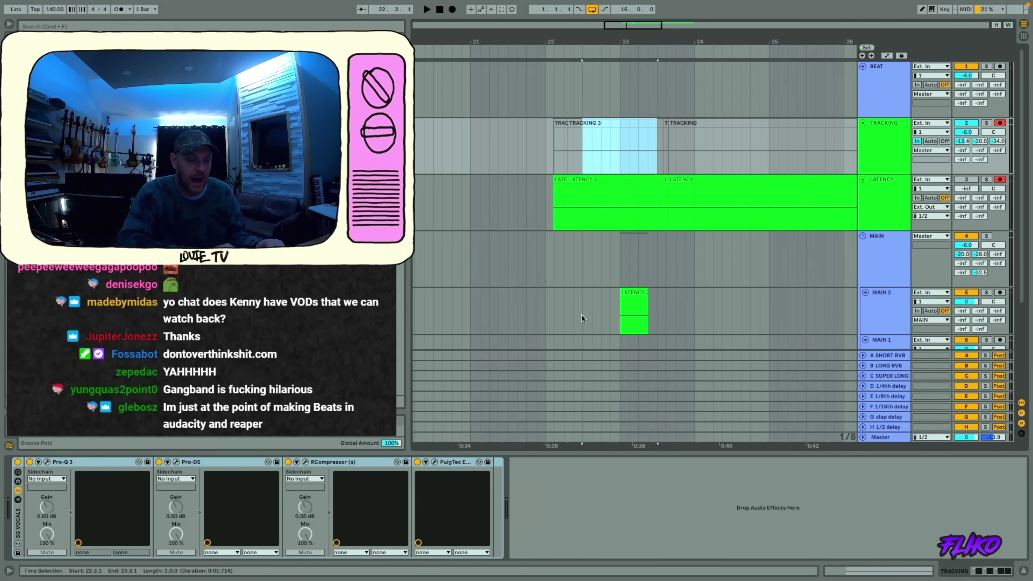
left_click_drag(582, 199, 643, 199)
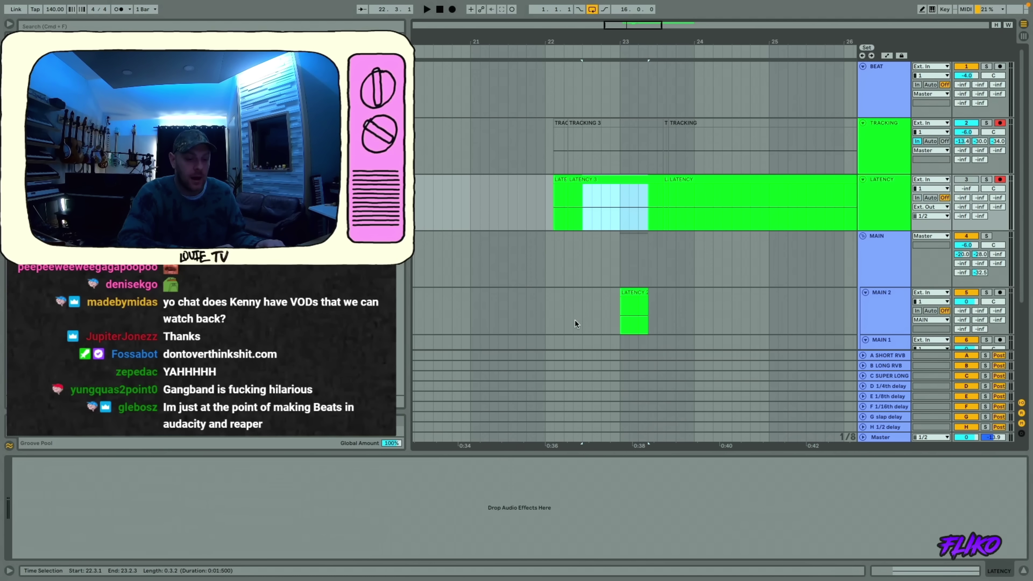
left_click(583, 322)
key("super+v")
left_click(565, 257)
key("space")
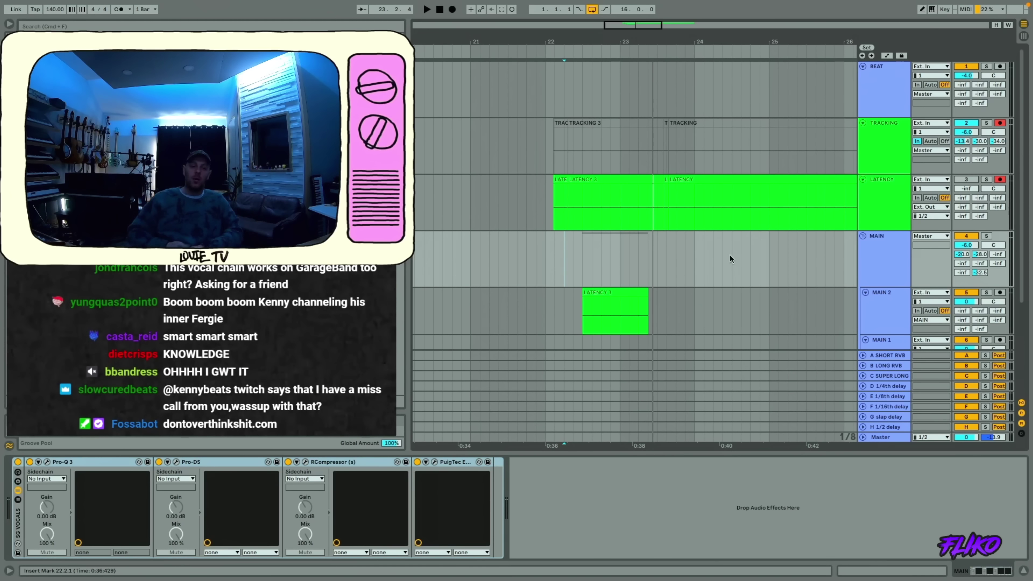
left_click(592, 192)
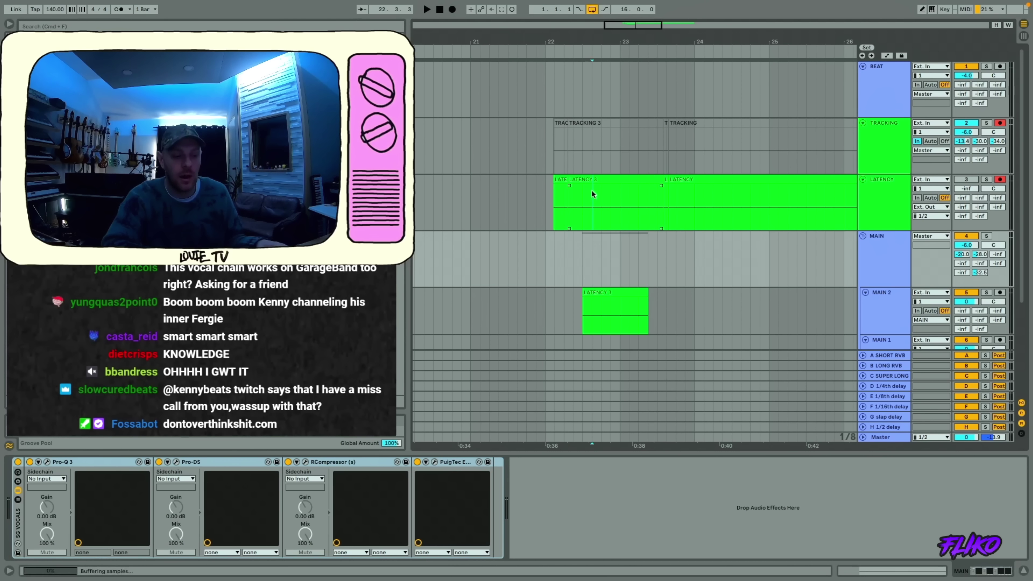
left_click_drag(592, 191, 638, 192)
left_click(872, 163)
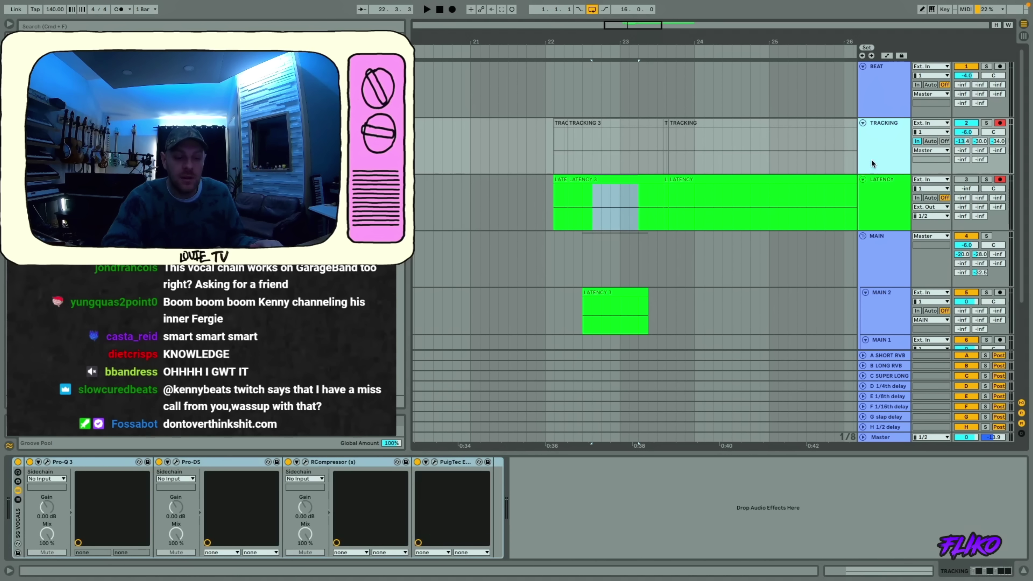
left_click(879, 249)
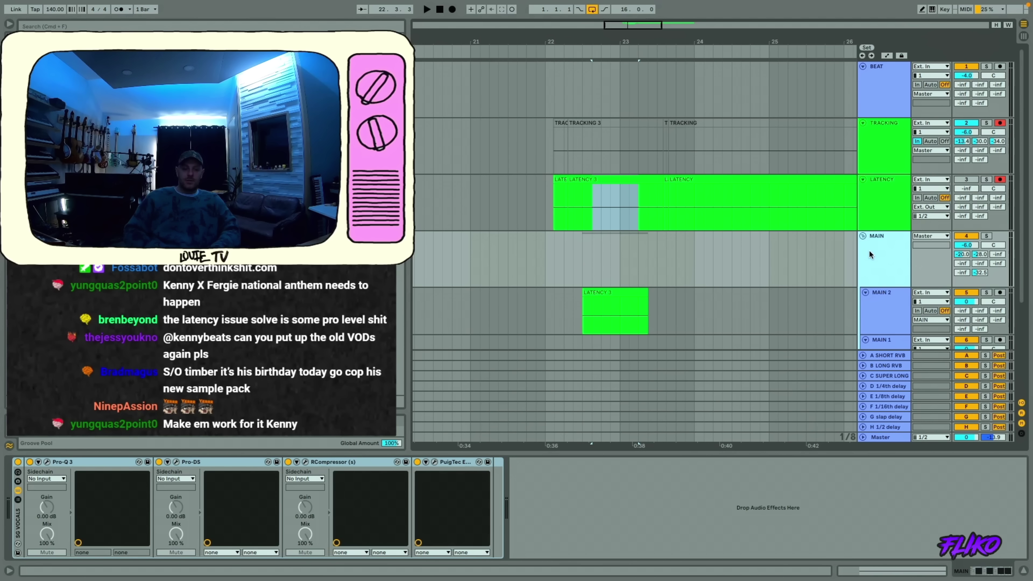
- Show the Pro-DS, RCompressor and PuigTec EQP1A windows from the MAIN chain, then close PuigTec
left_click(177, 462)
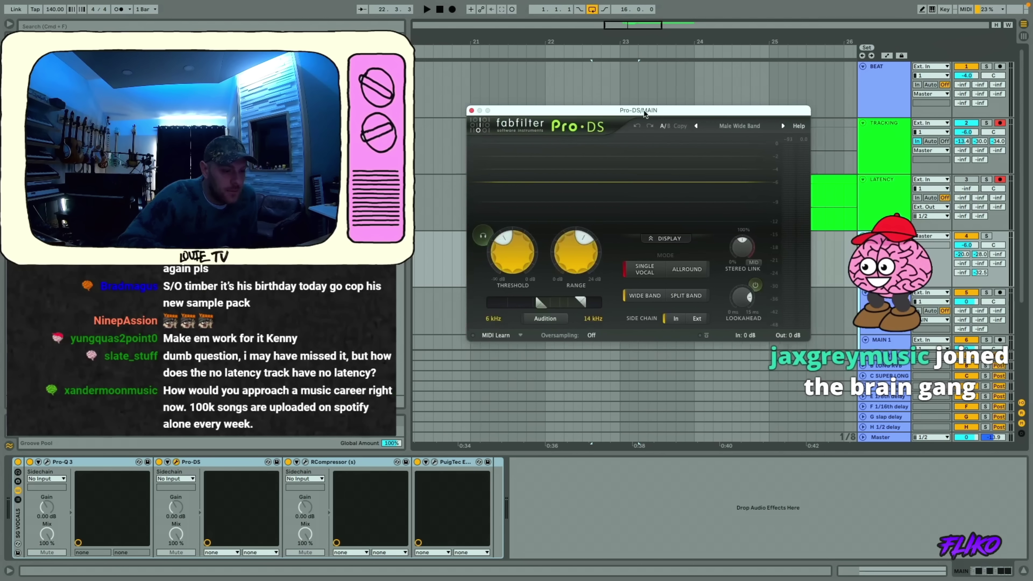
left_click_drag(644, 114, 657, 116)
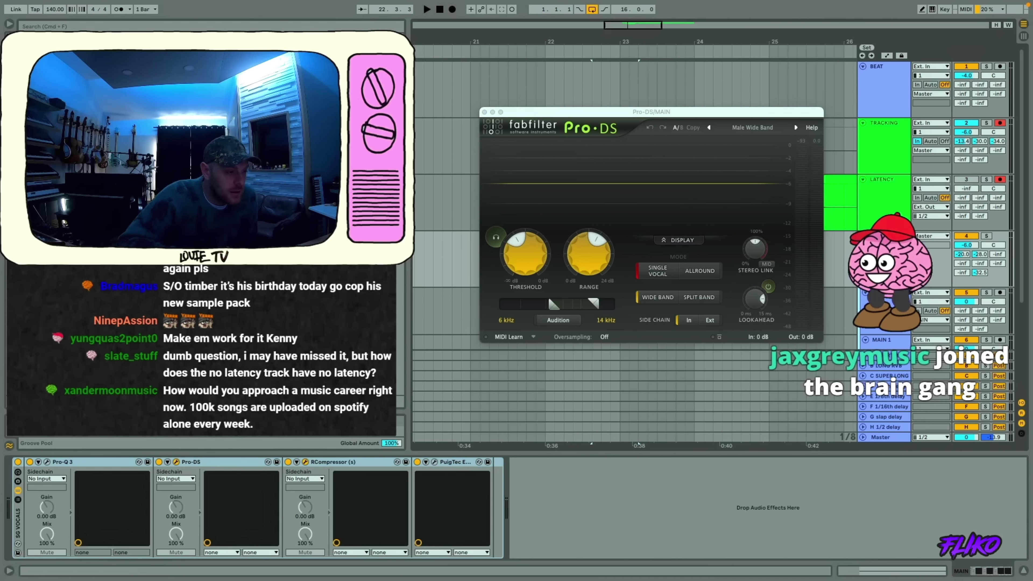
left_click(305, 462)
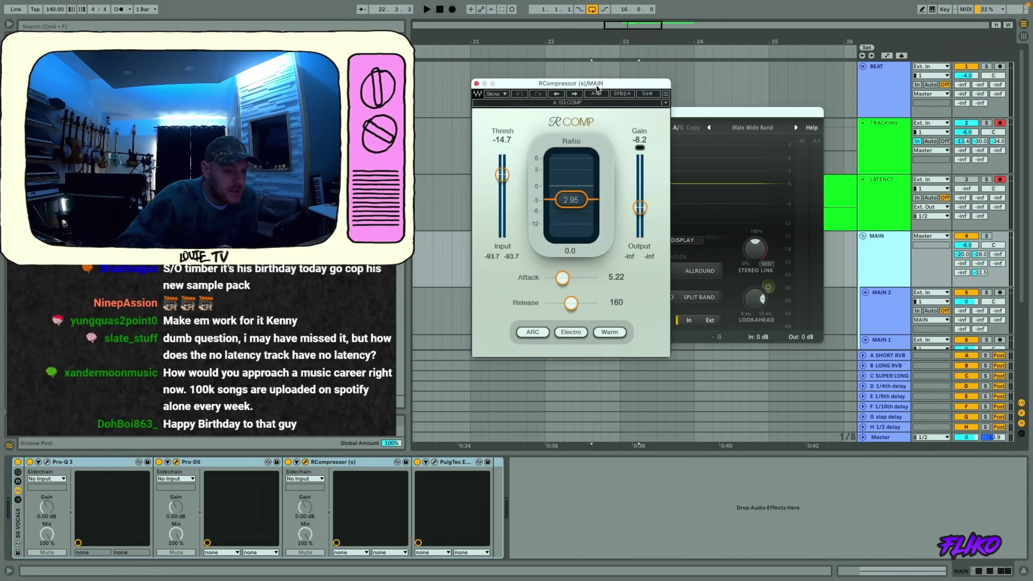
left_click(435, 462)
left_click_drag(438, 74, 657, 103)
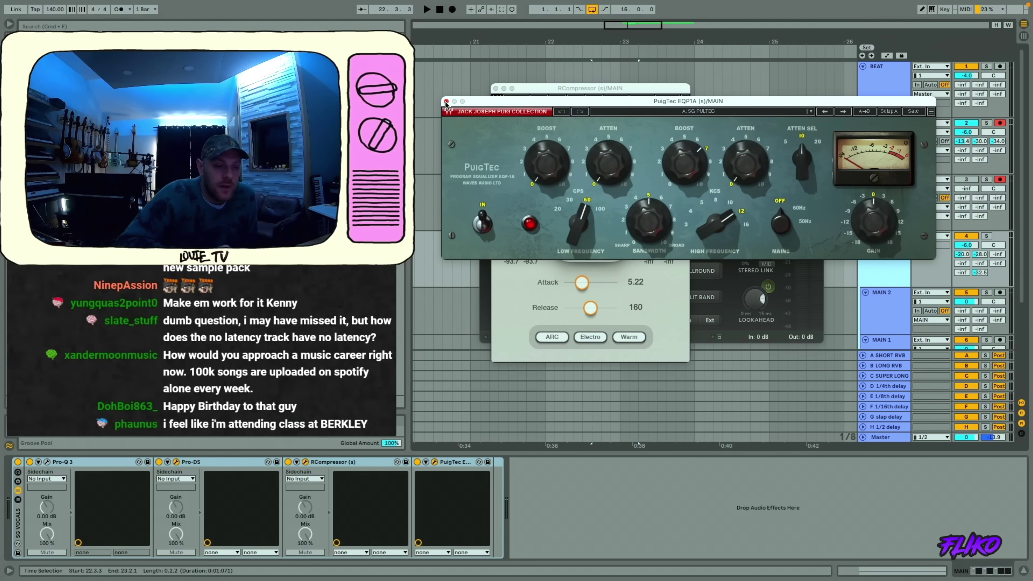
left_click(446, 102)
- Close the RCompressor and Pro-DS windows, fold MAIN and unfold the ADLIBS group
left_click(496, 89)
left_click(484, 111)
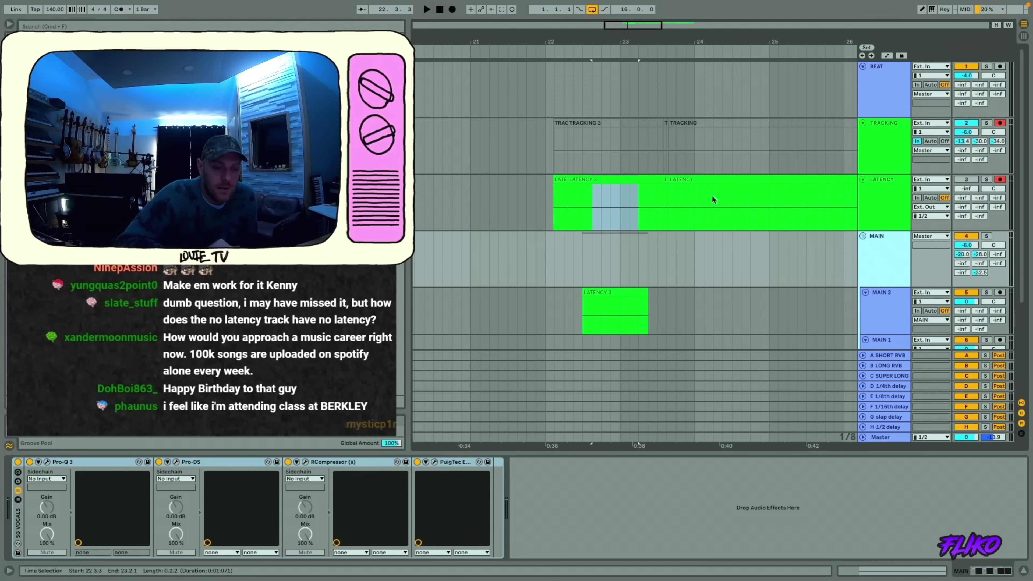
left_click(863, 236)
left_click(871, 247)
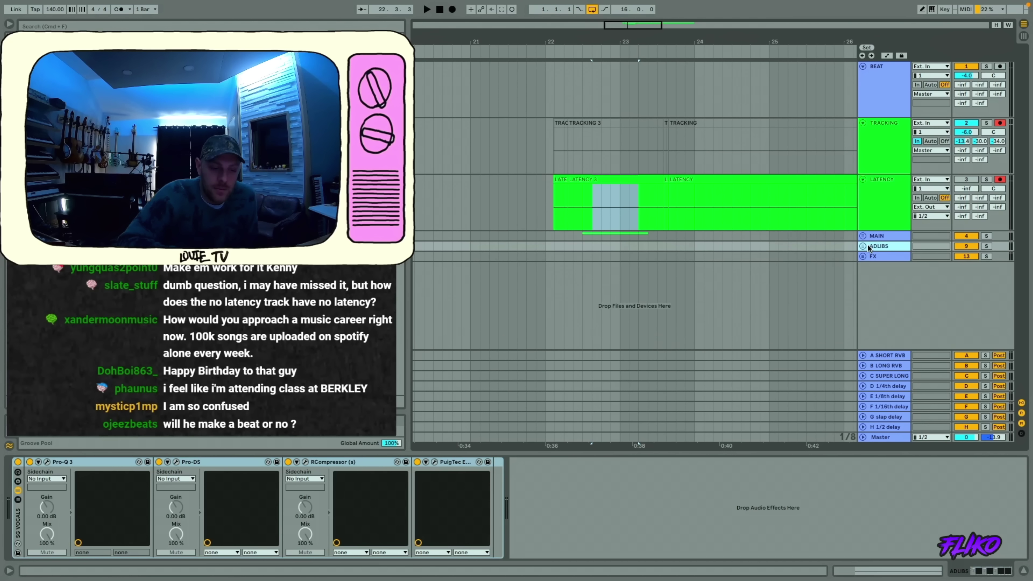
left_click(864, 246)
- Expand the R, L and PHONE adlib tracks and reset PHONE's pan to centre
scroll(875, 256, "down", 1)
left_click(876, 262)
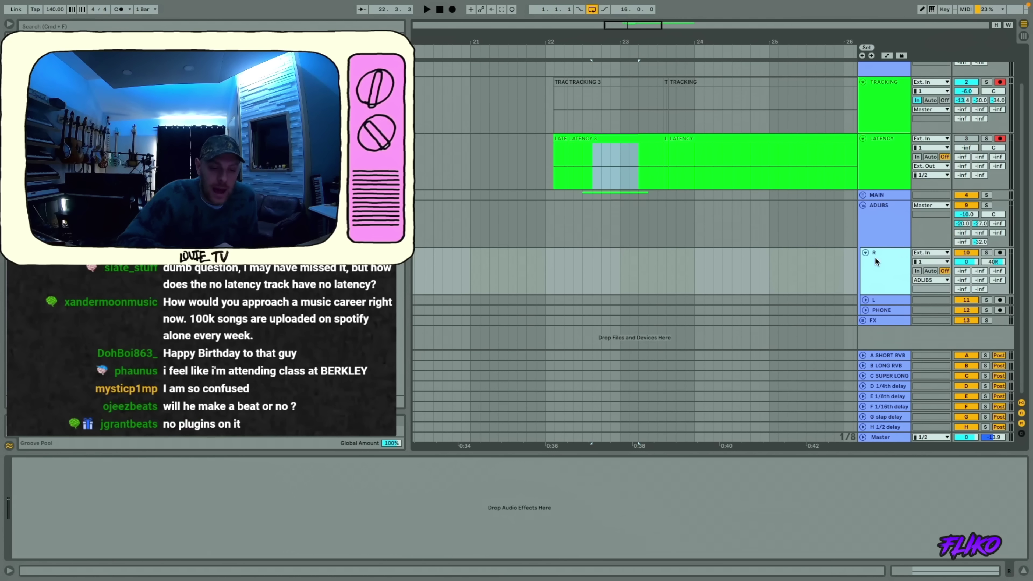
left_click(871, 302)
left_click(866, 300)
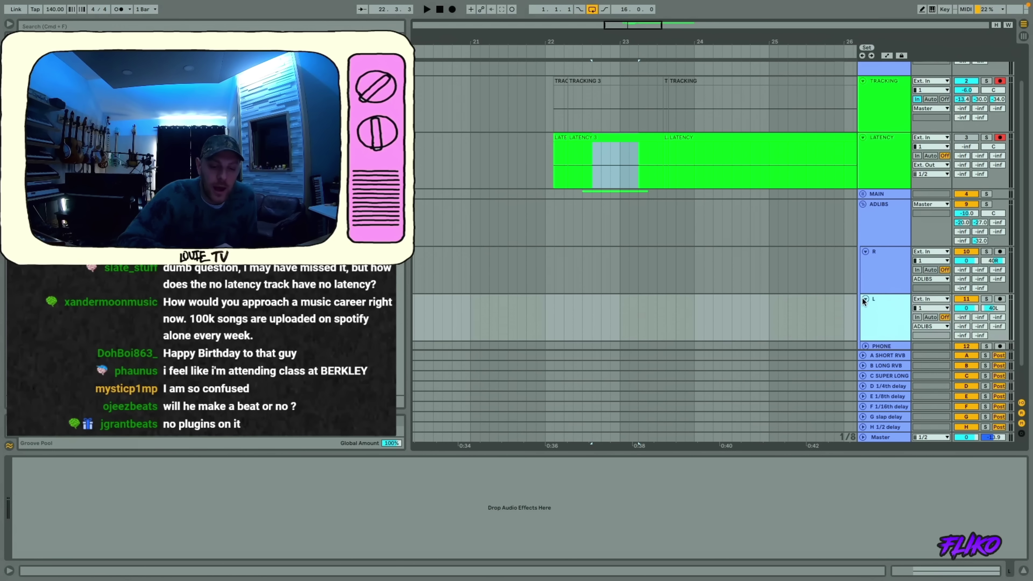
left_click(872, 308)
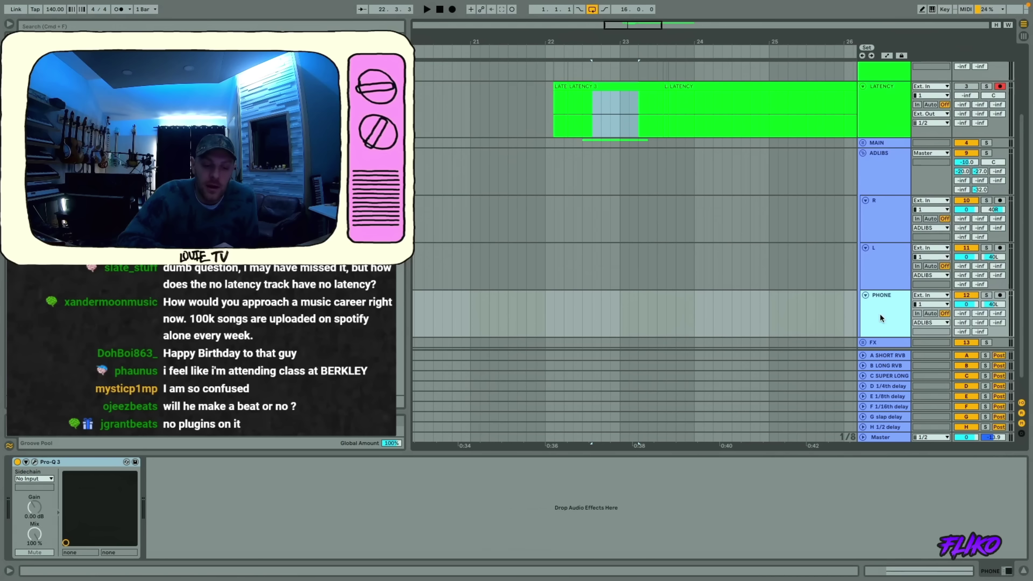
left_click(993, 283)
key("Delete")
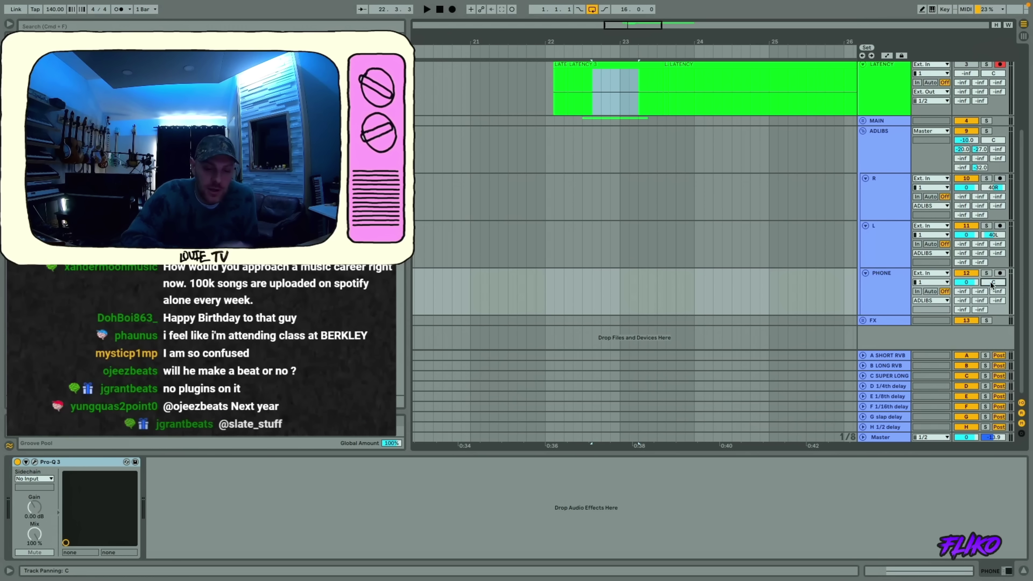
- Inspect PHONE's band-pass Pro-Q 3 curve, close it, and select the ADLIBS group
left_click(34, 462)
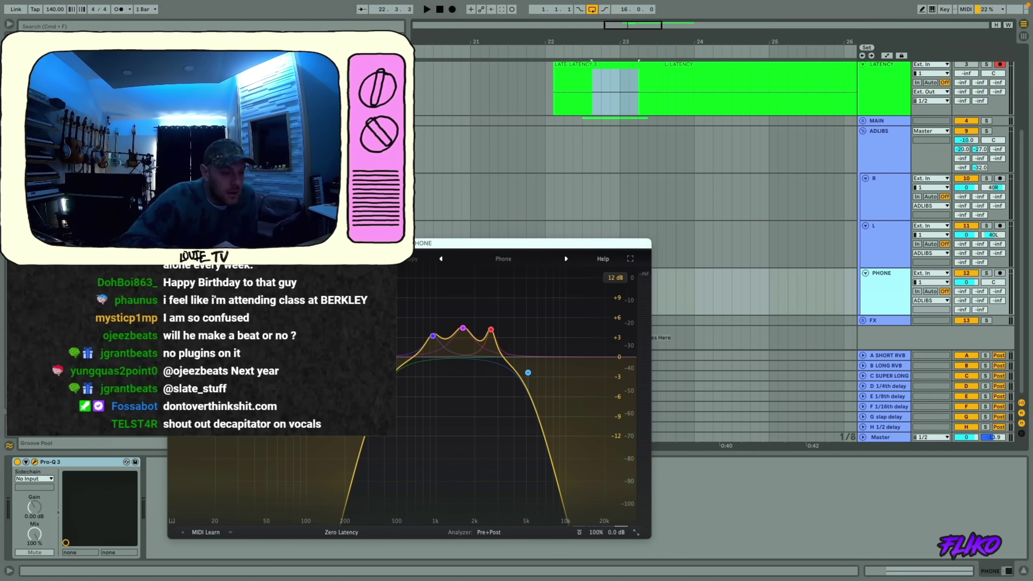
left_click_drag(348, 249, 580, 221)
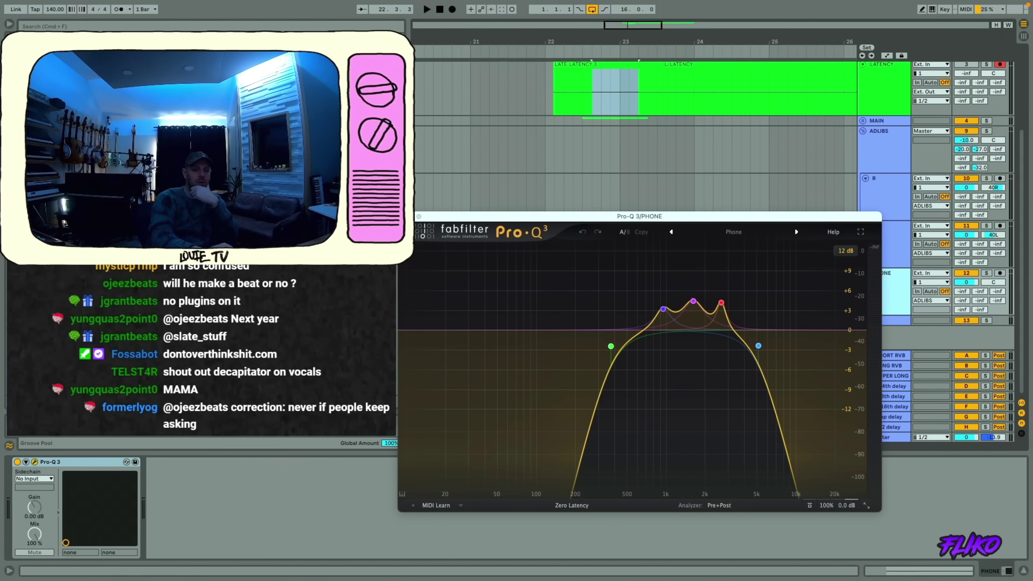
key("super+alt+p")
left_click(862, 134)
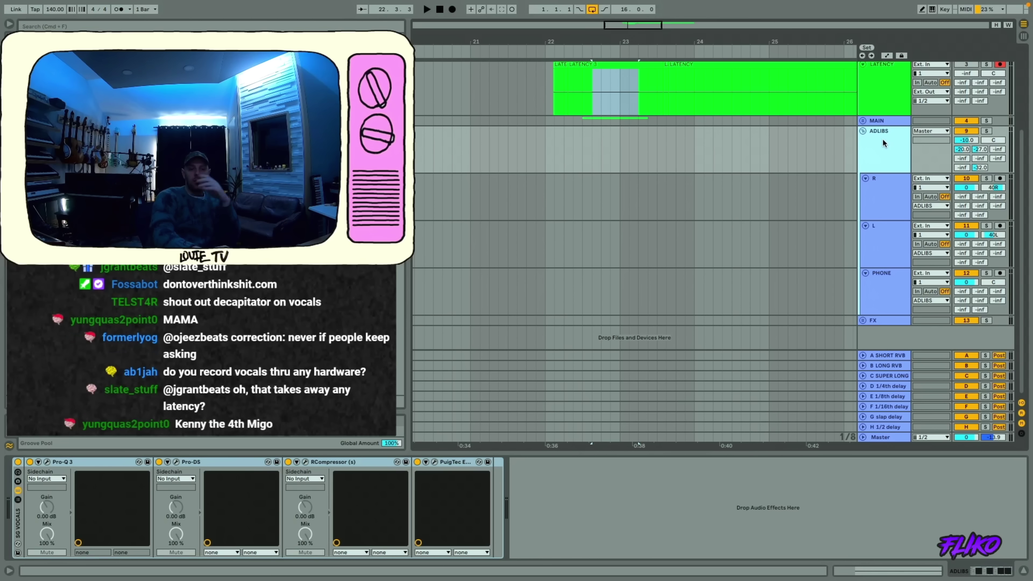
- Duplicate the R and L adlib tracks into new tracks 12 and 13
left_click(884, 218)
left_click(882, 236)
key("super+d")
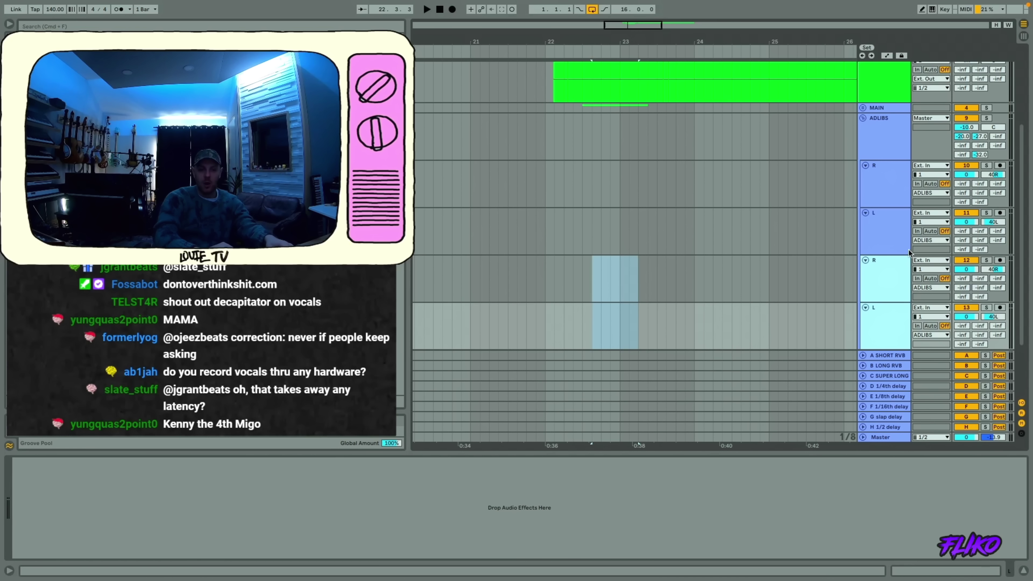
left_click(874, 261)
left_click(880, 313)
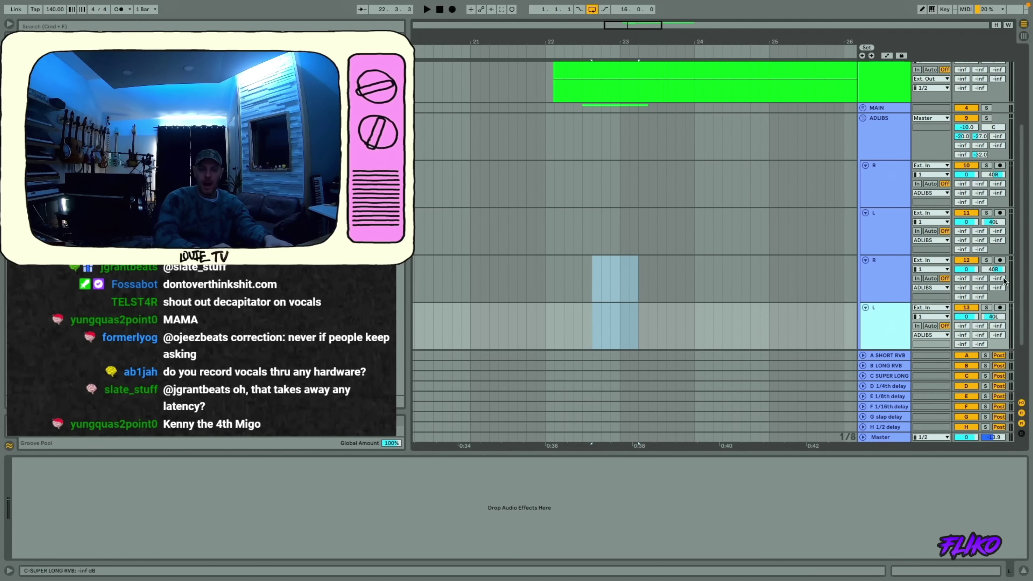
left_click(872, 267)
- Pan tracks 12 and 13 to 30R and 30L, undoing a 50R/50L attempt
left_click_drag(993, 272, 993, 267)
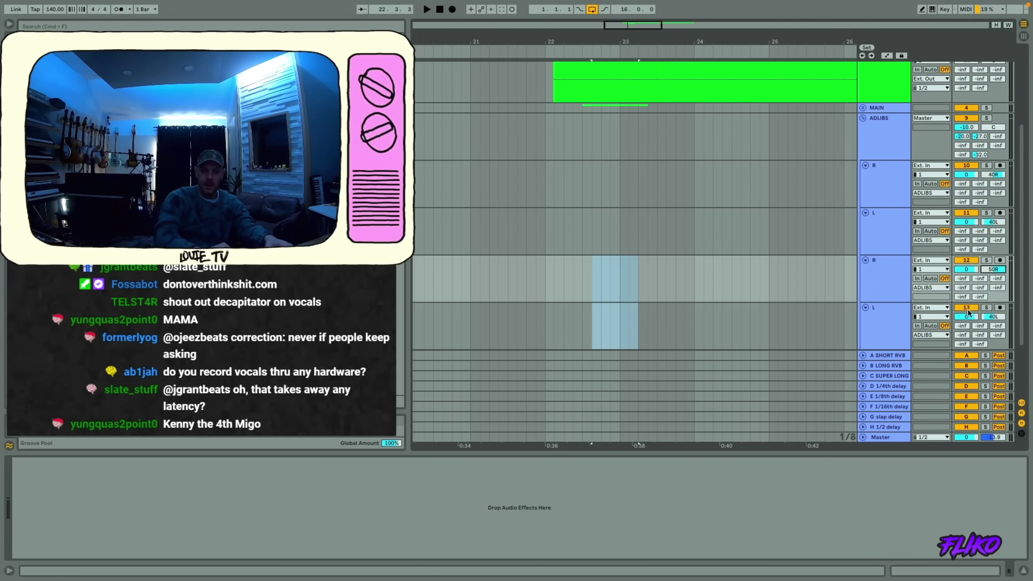
left_click_drag(988, 318, 988, 322)
key("super+z")
key("super+z")
key("super+z")
key("super+z")
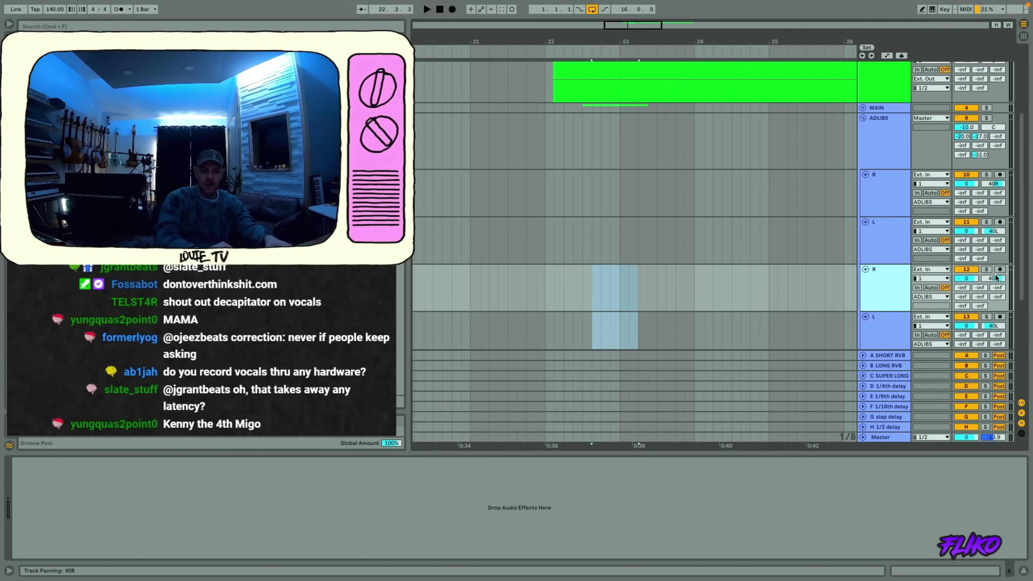
left_click(995, 279)
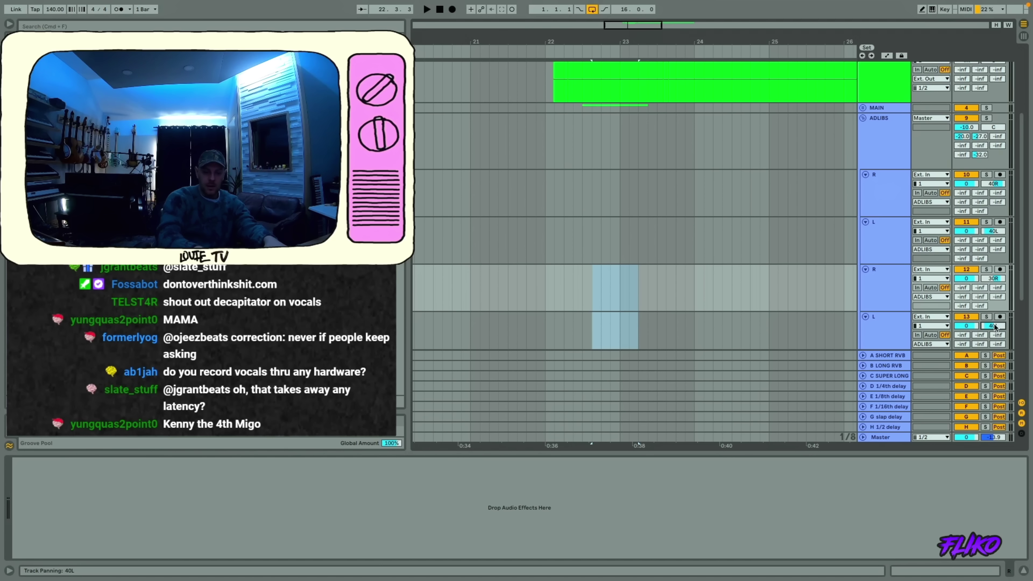
type("30L")
key("Return")
- Review the duplicate adlib clips, then select the ADLIBS group to display its plugin chain
left_click(734, 284)
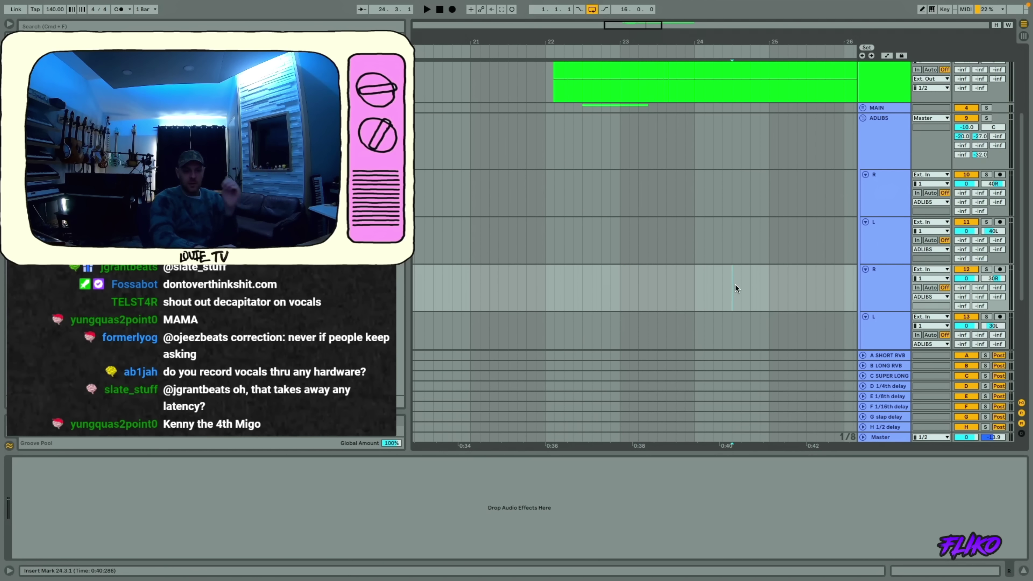
scroll(762, 247, "down", 3)
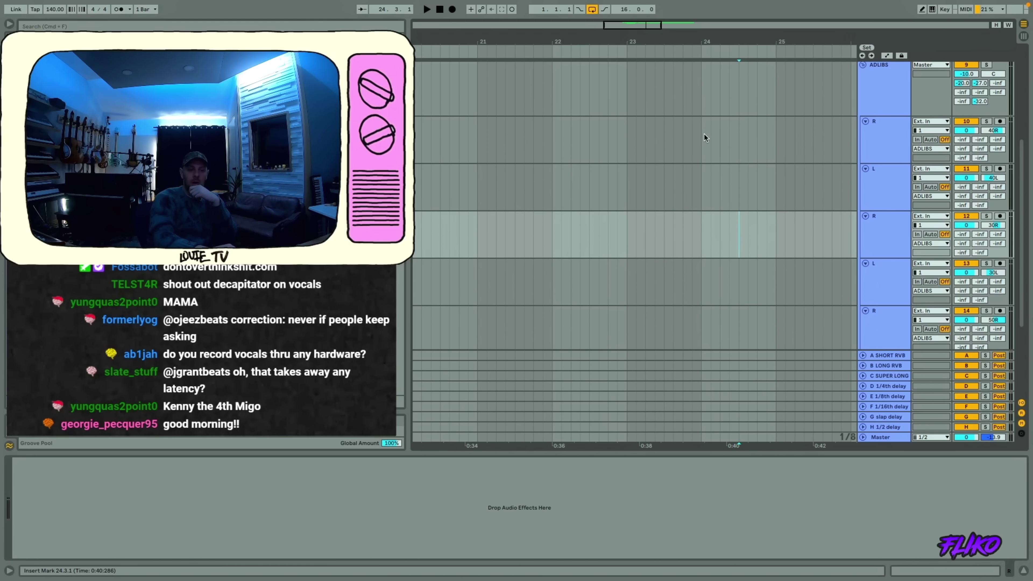
left_click_drag(706, 137, 764, 177)
left_click_drag(706, 233, 769, 298)
scroll(756, 271, "down", 3)
scroll(756, 270, "down", 1)
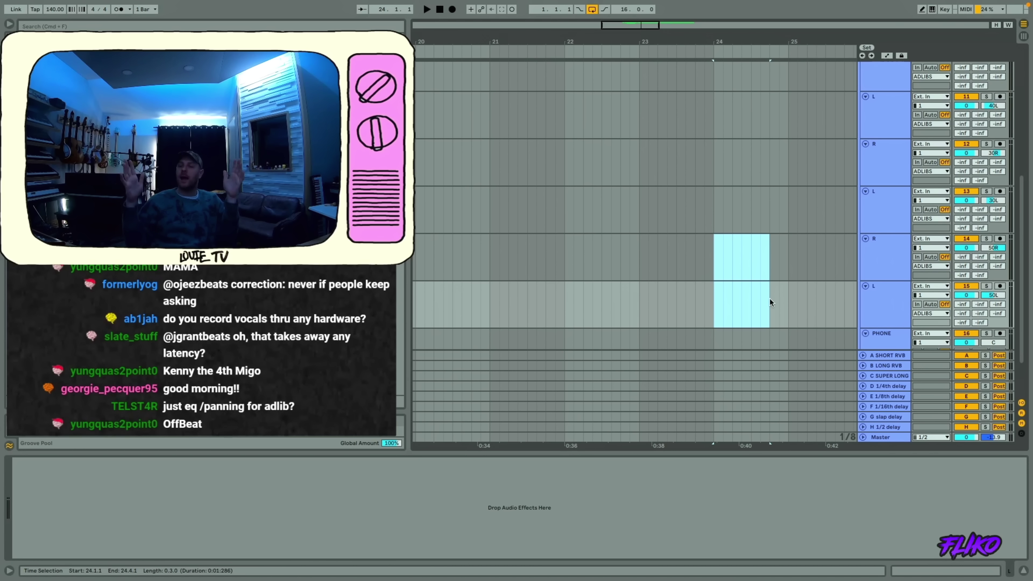
scroll(769, 298, "up", 5)
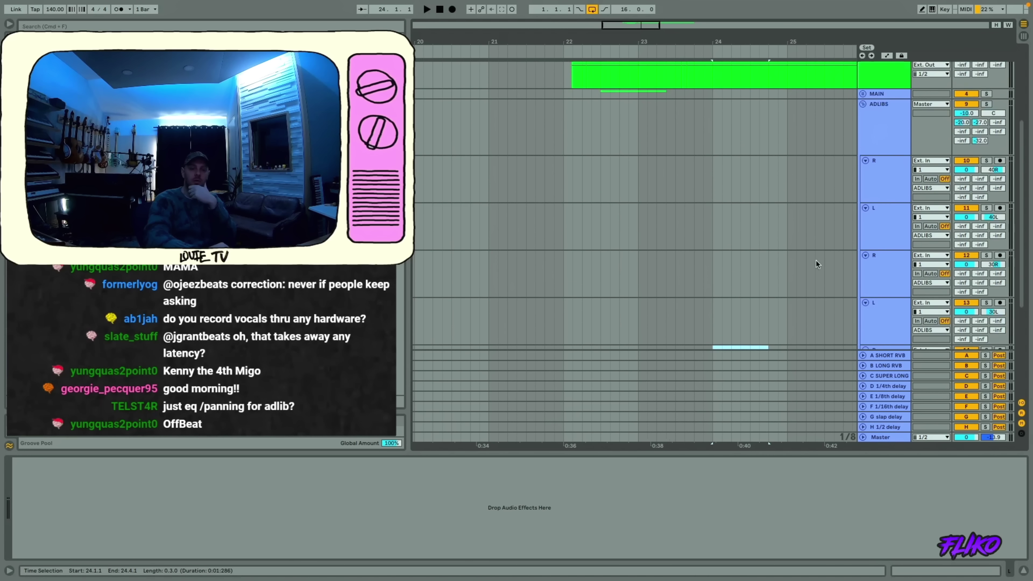
left_click(891, 145)
left_click(876, 174)
left_click(874, 232)
left_click(878, 129)
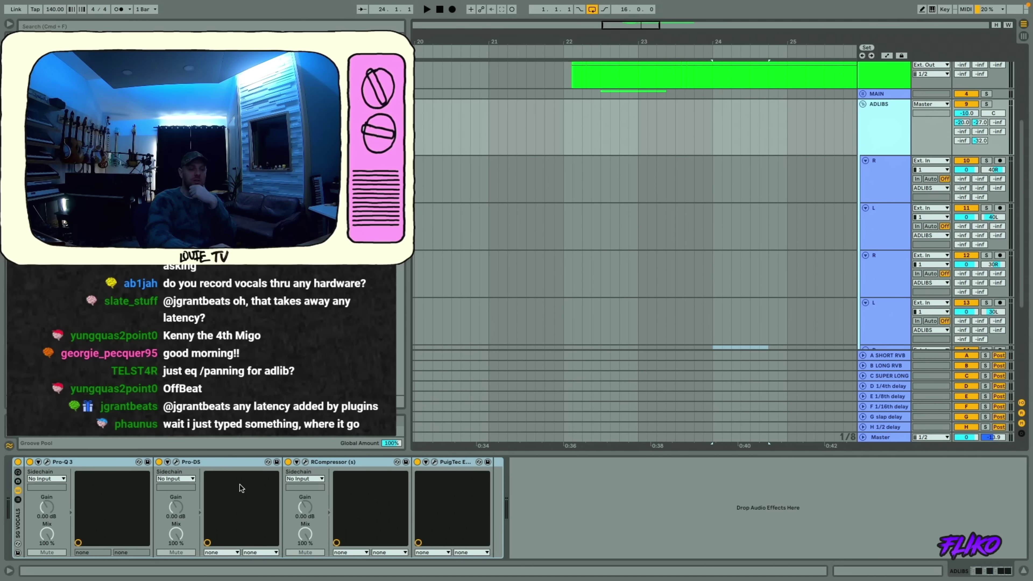
- Fold ADLIBS and unfold the FX group into FX 1 and FX 2, showing its EchoBoy chain
left_click(863, 104)
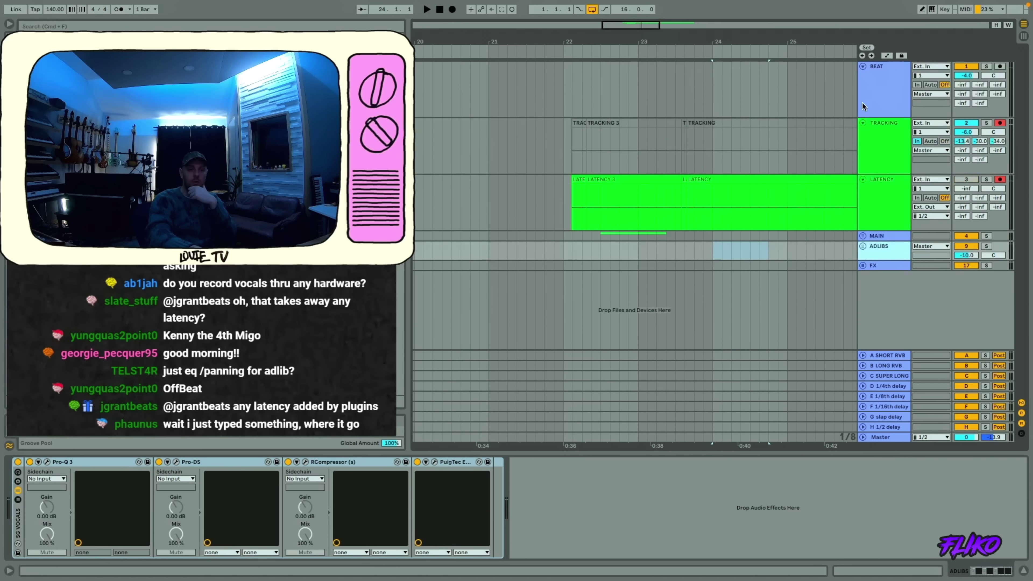
left_click(877, 265)
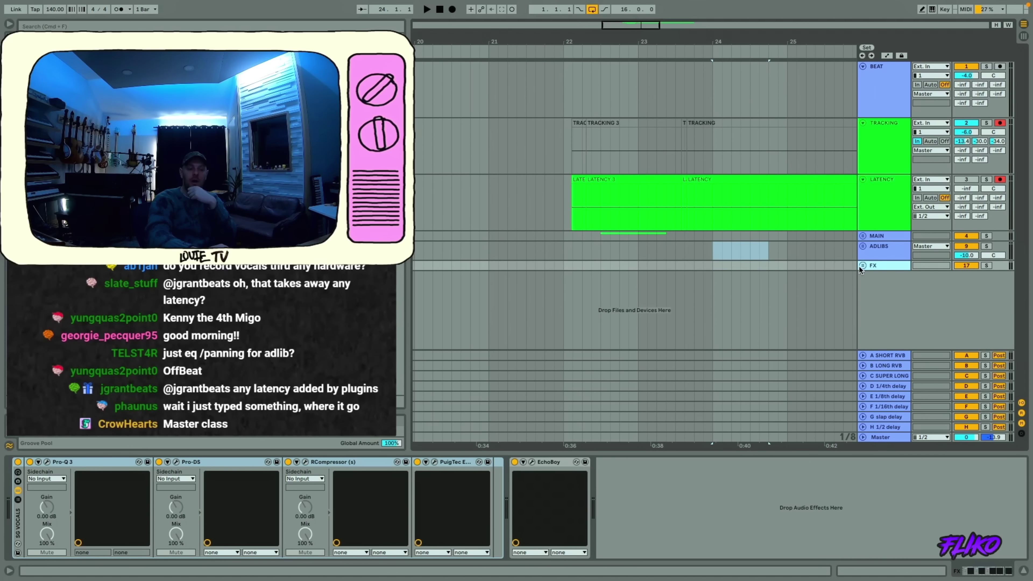
left_click(879, 253)
left_click(870, 266)
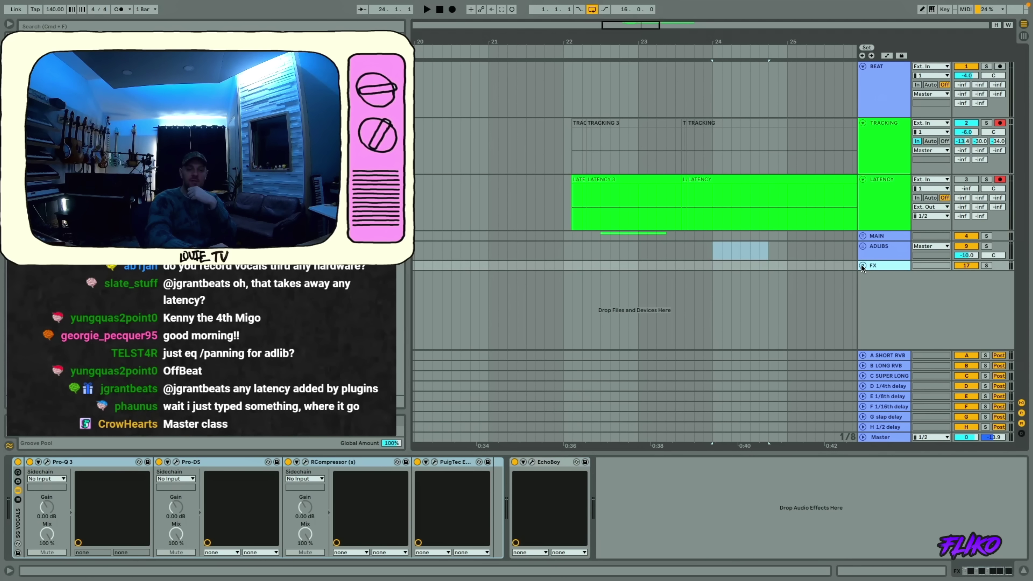
left_click(863, 265)
scroll(874, 291, "down", 3)
left_click(877, 265)
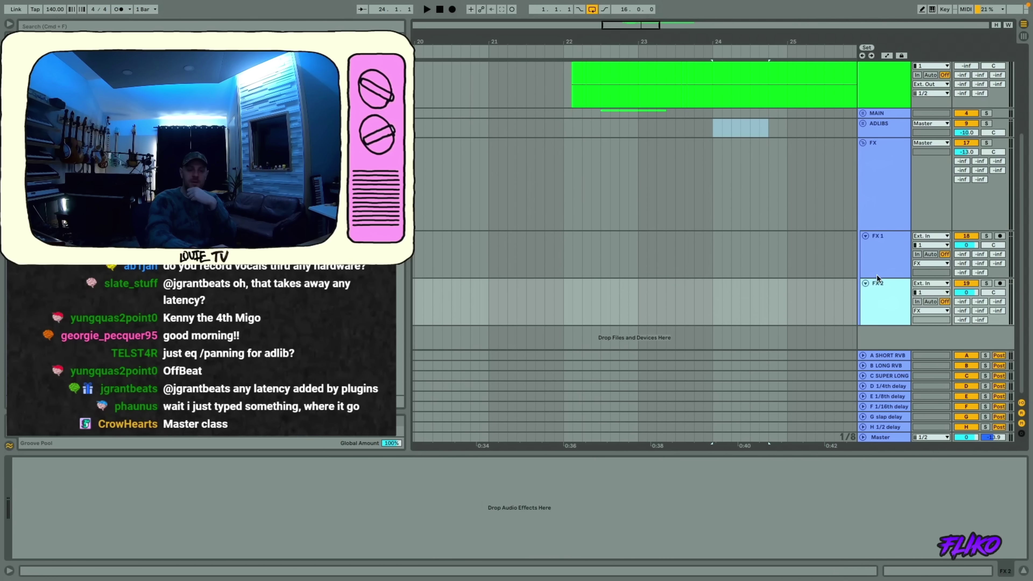
left_click(879, 160)
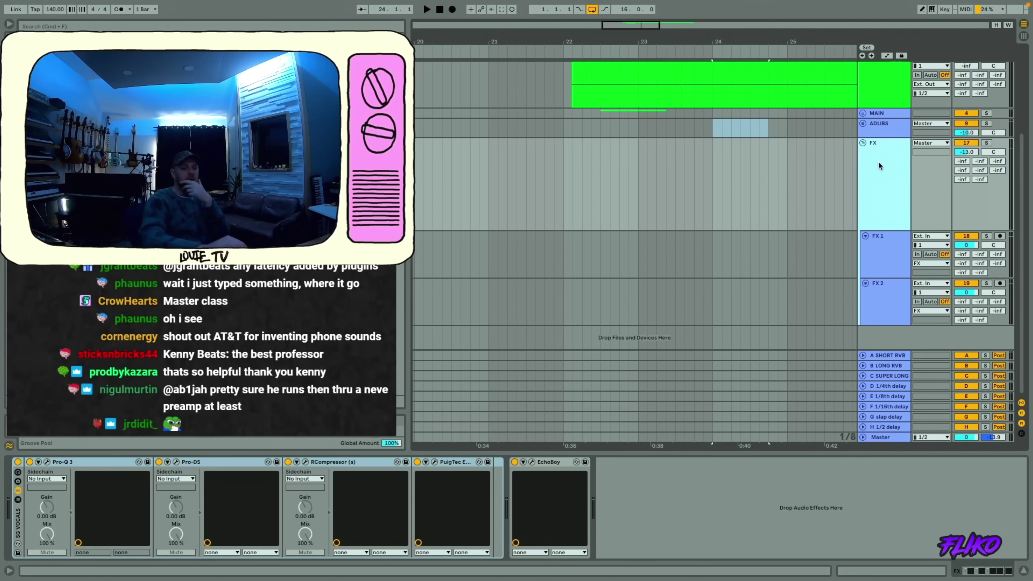
left_click(878, 161)
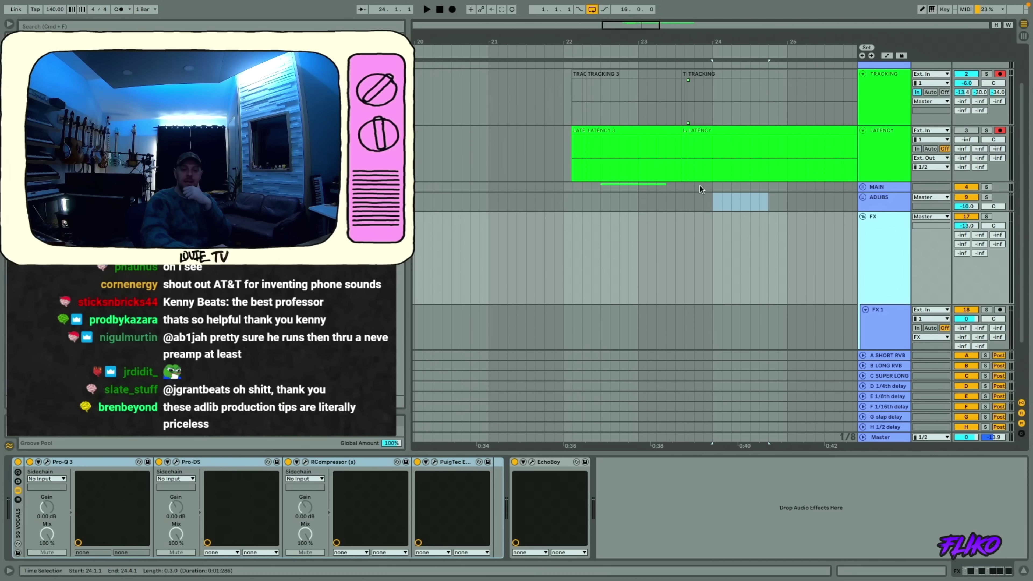
- Paste a LATENCY slice ending at 24.1.1 onto FX 1 at 23.4.3
left_click_drag(704, 148, 724, 153)
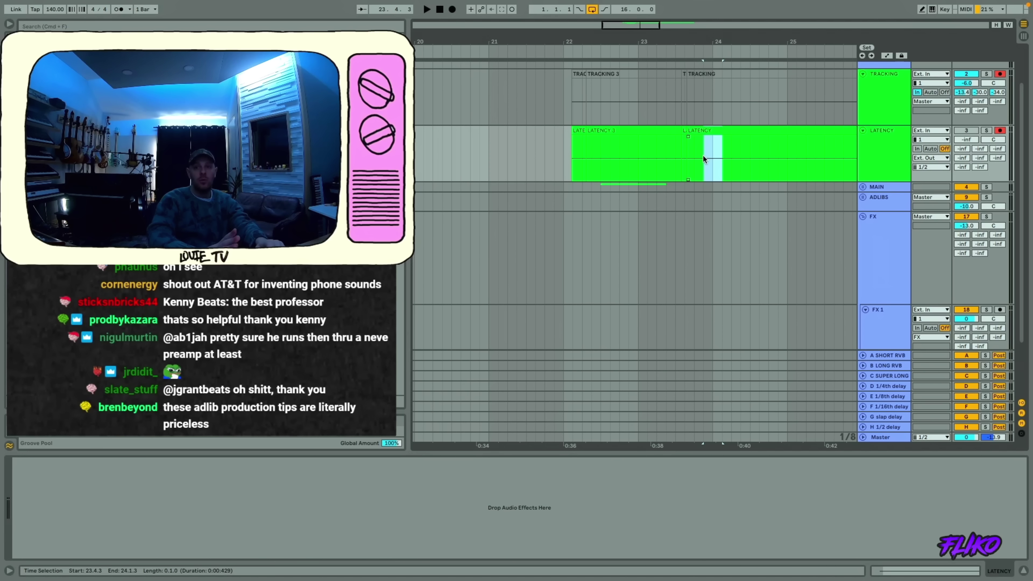
left_click(716, 158, "shift")
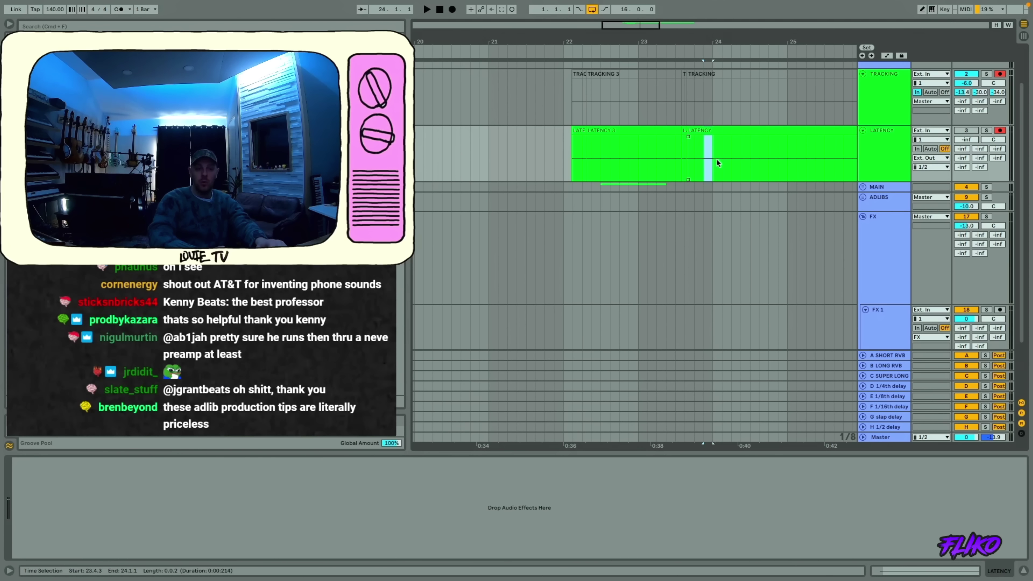
scroll(698, 235, "down", 3)
left_click(711, 251)
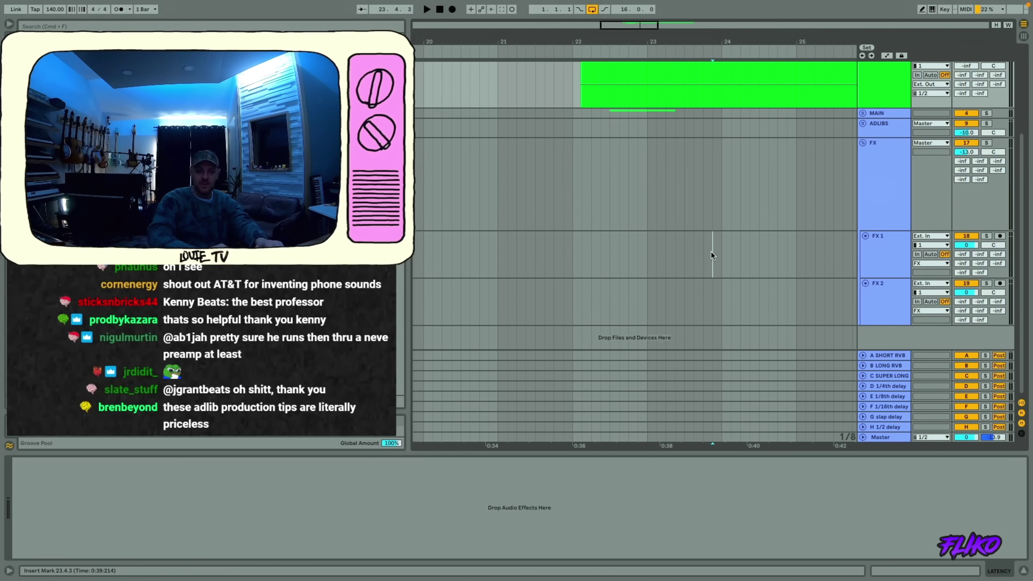
key("ctrl+v")
left_click(894, 166)
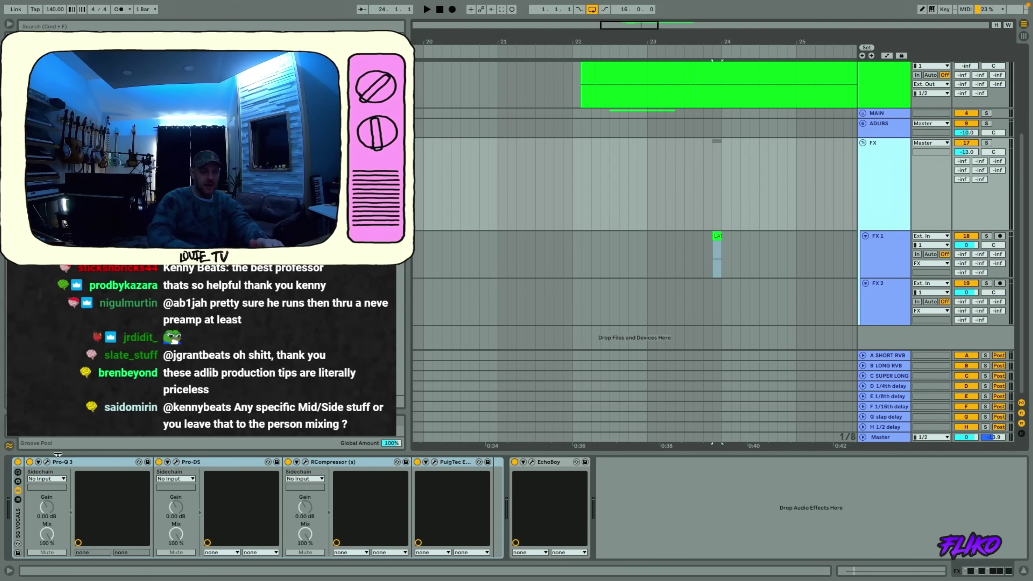
left_click(47, 462)
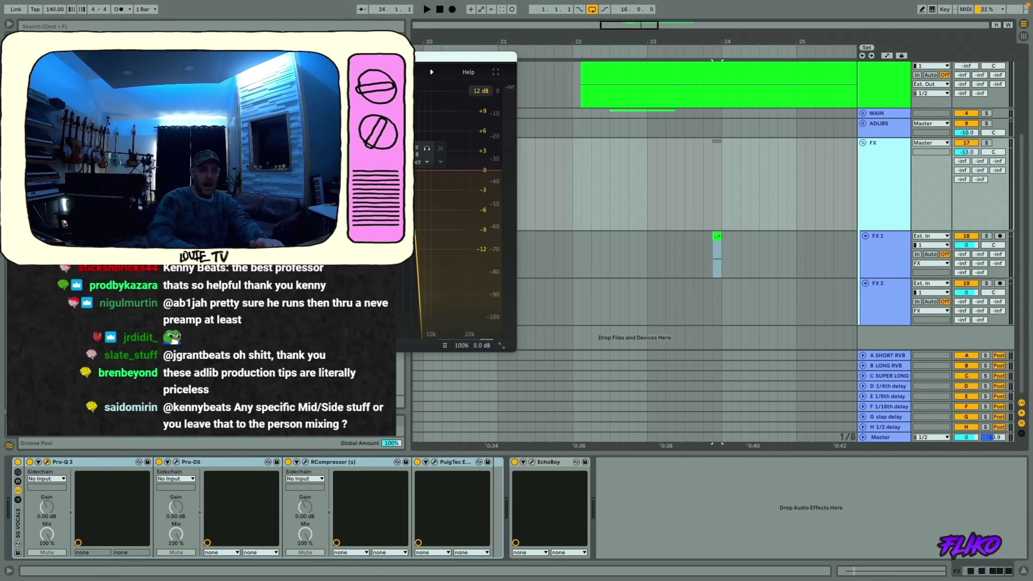
left_click_drag(315, 53, 609, 111)
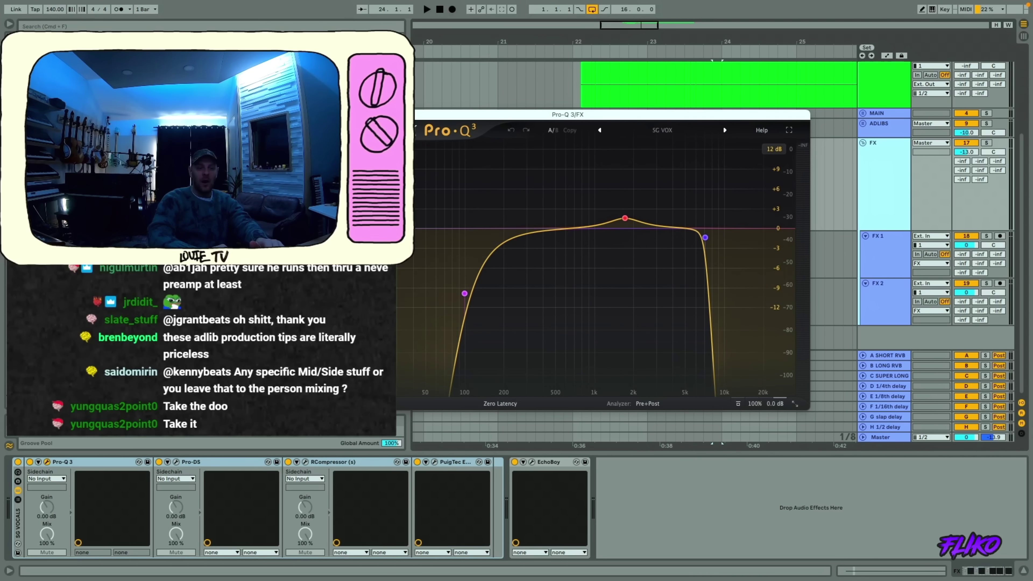
key("super+alt+p")
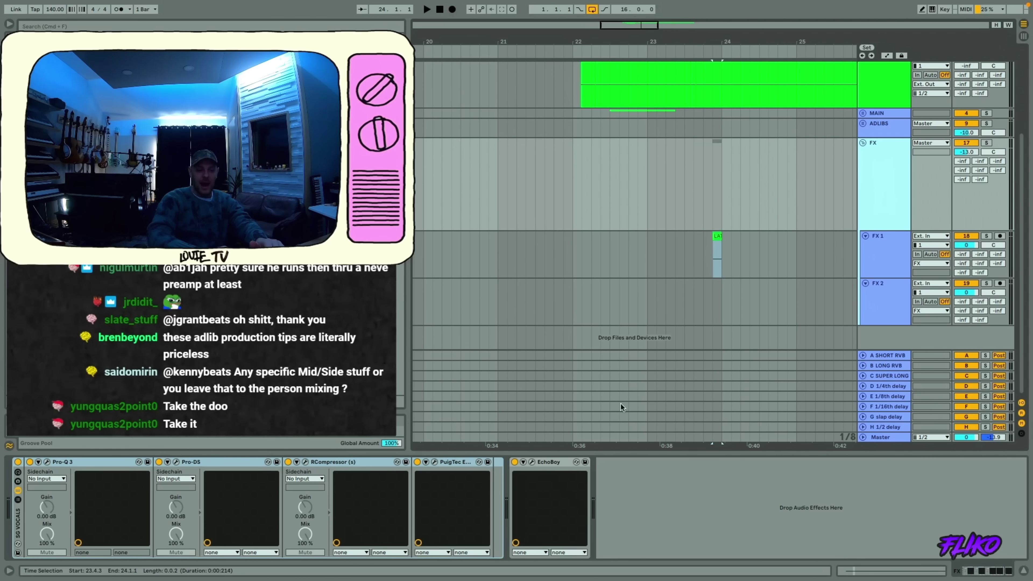
left_click(532, 462)
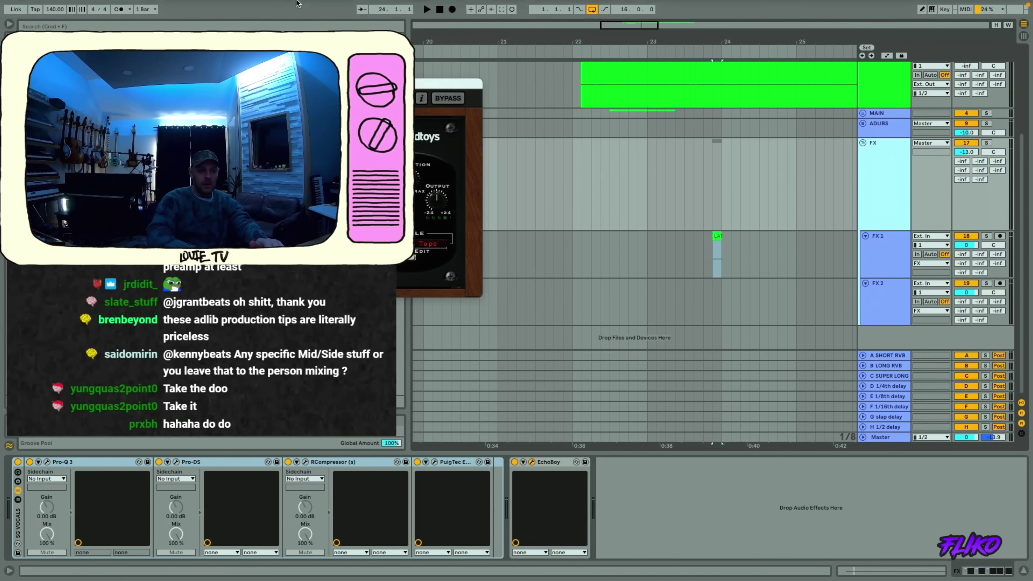
left_click_drag(274, 87, 700, 127)
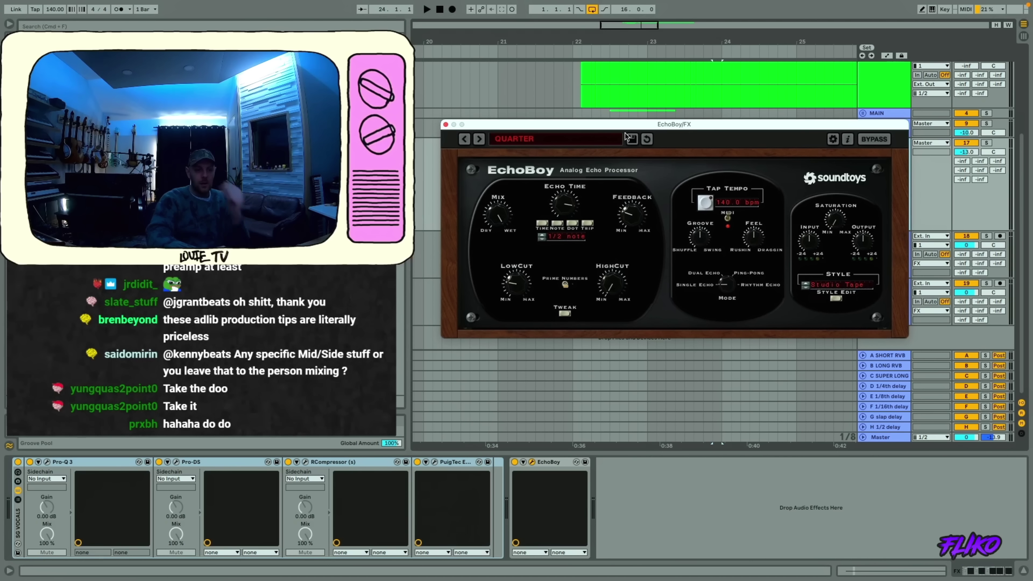
left_click(446, 124)
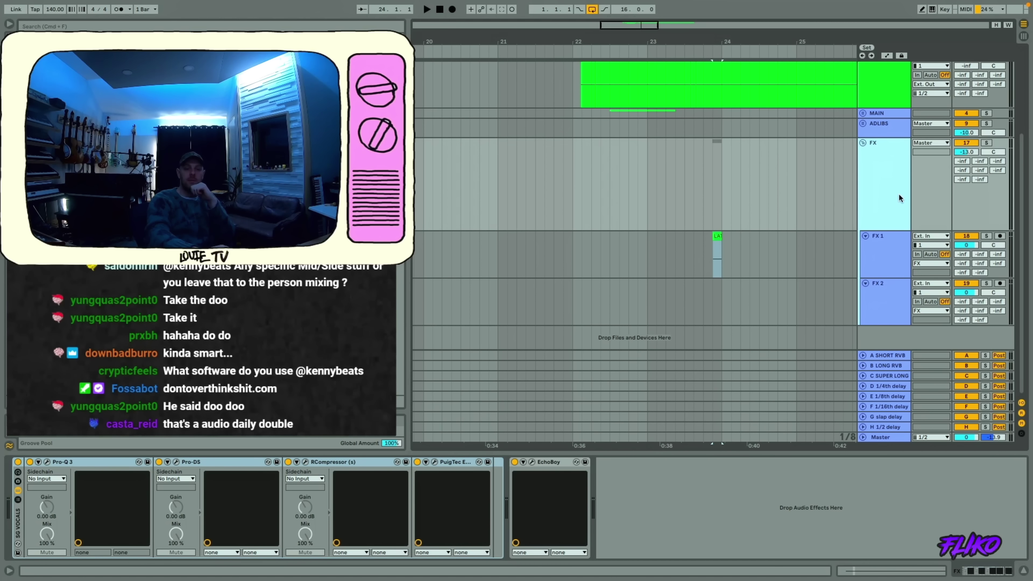
- Set the FX group's long reverb send to -24 dB and fold the group
left_click_drag(980, 162, 957, 161)
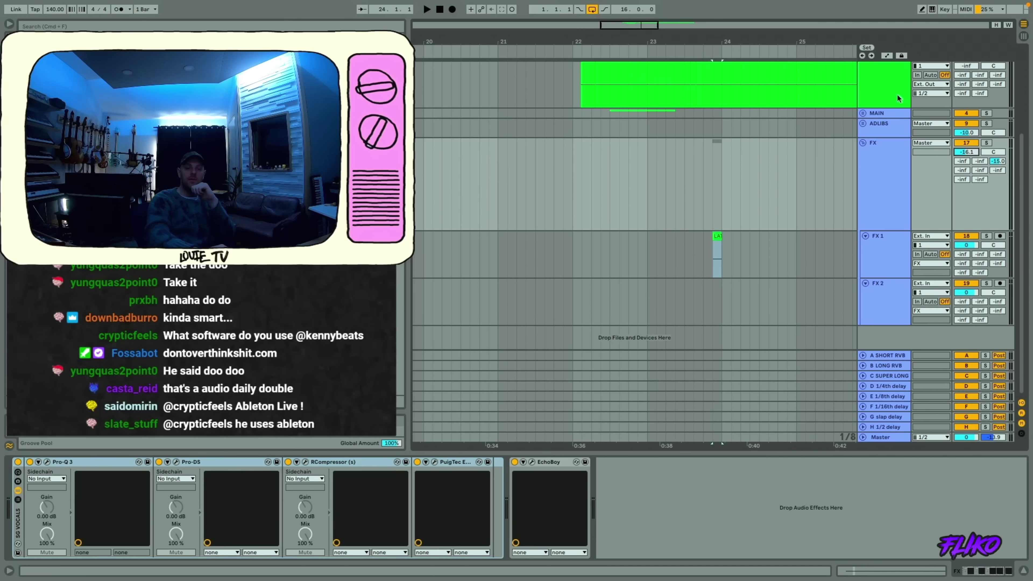
left_click(862, 142)
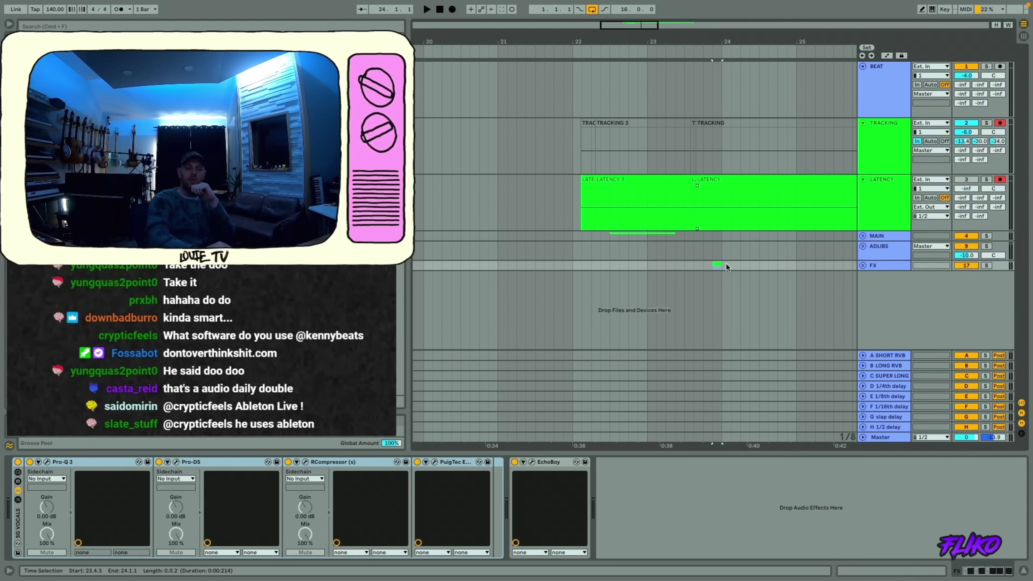
scroll(726, 263, "right", 5)
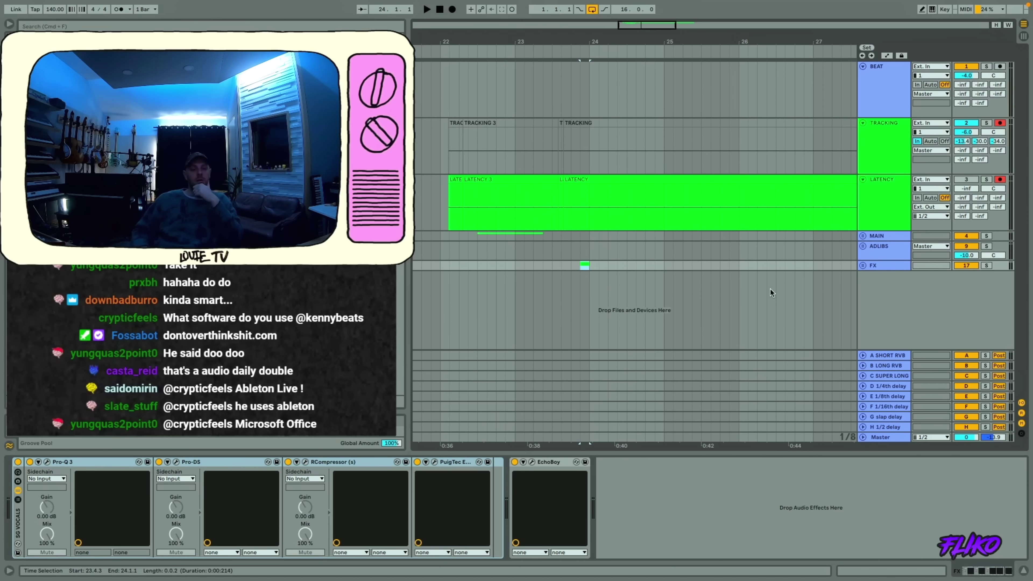
- Disarm TRACKING, fold all tracks to single rows and zoom out
left_click(1001, 124)
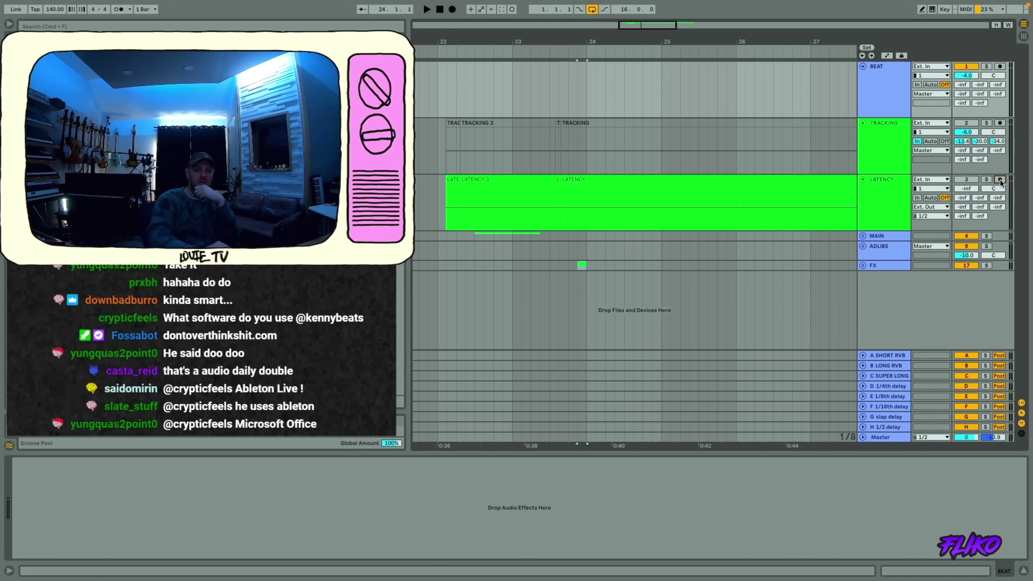
left_click(863, 180, "alt")
left_click_drag(598, 45, 598, 37)
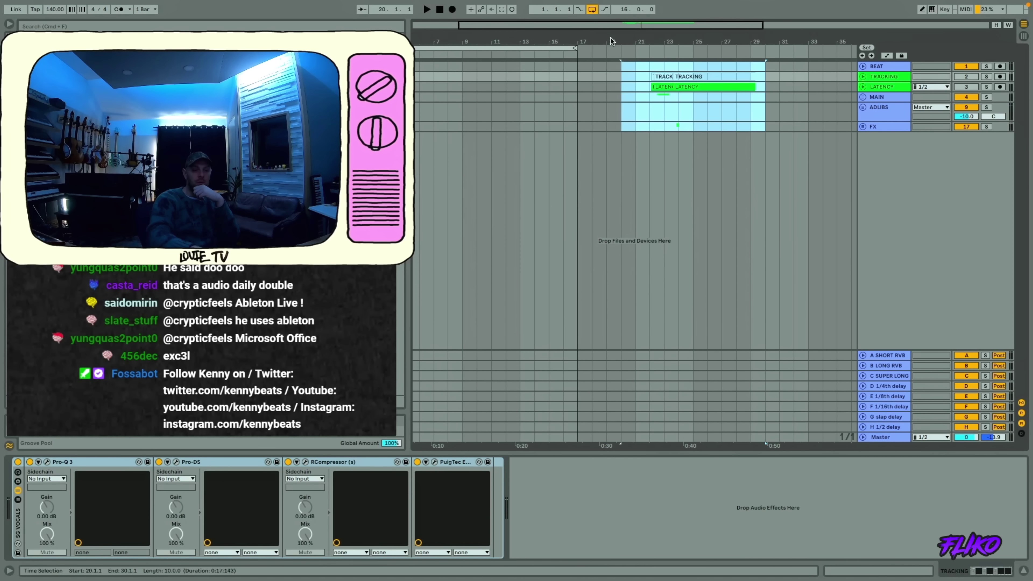